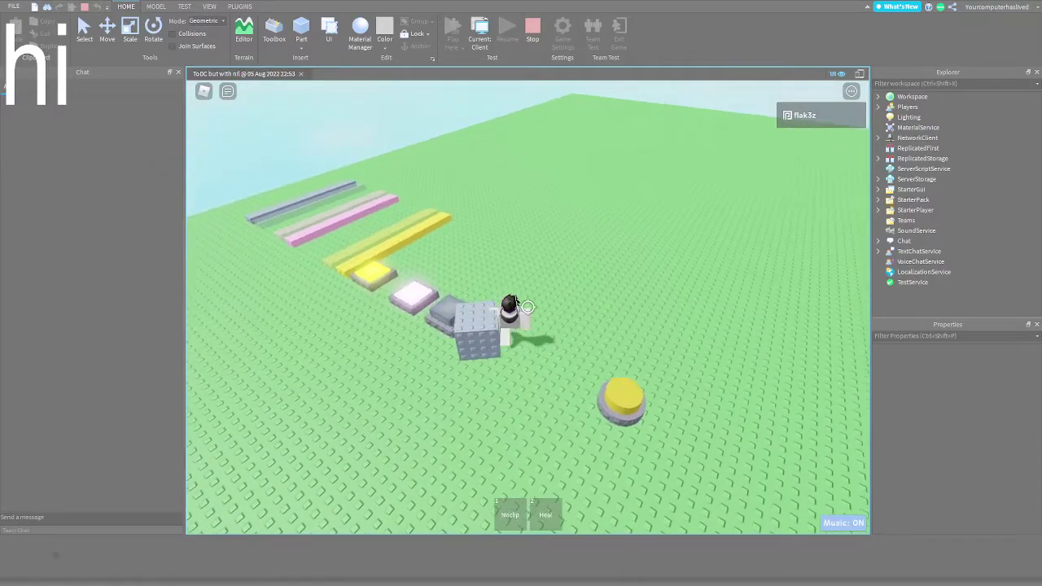
Walk the character over the button pads to check the coloured platforms, and stop the playtest.
key(s)
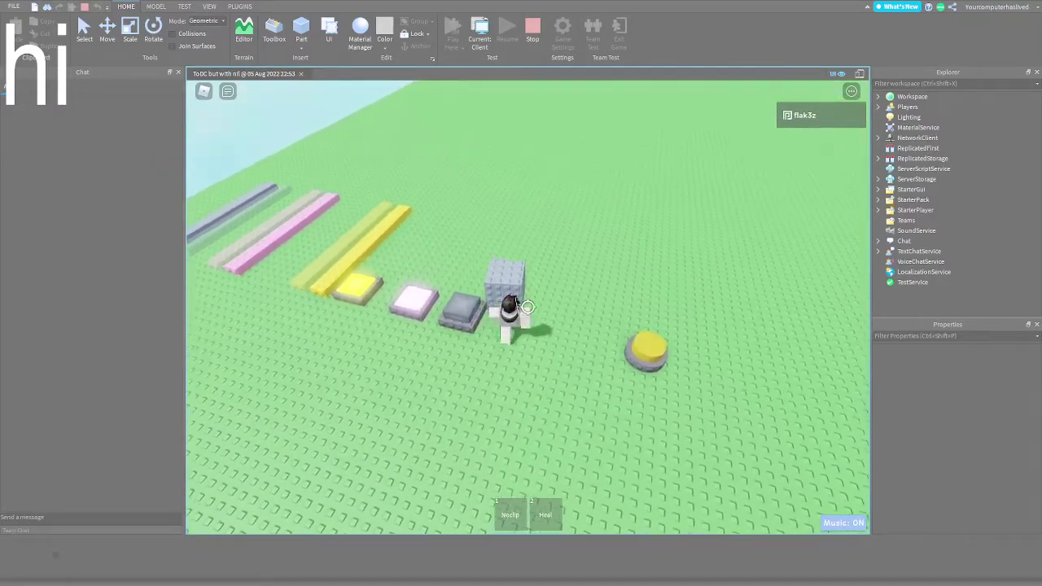
right_drag(528, 307, 528, 307)
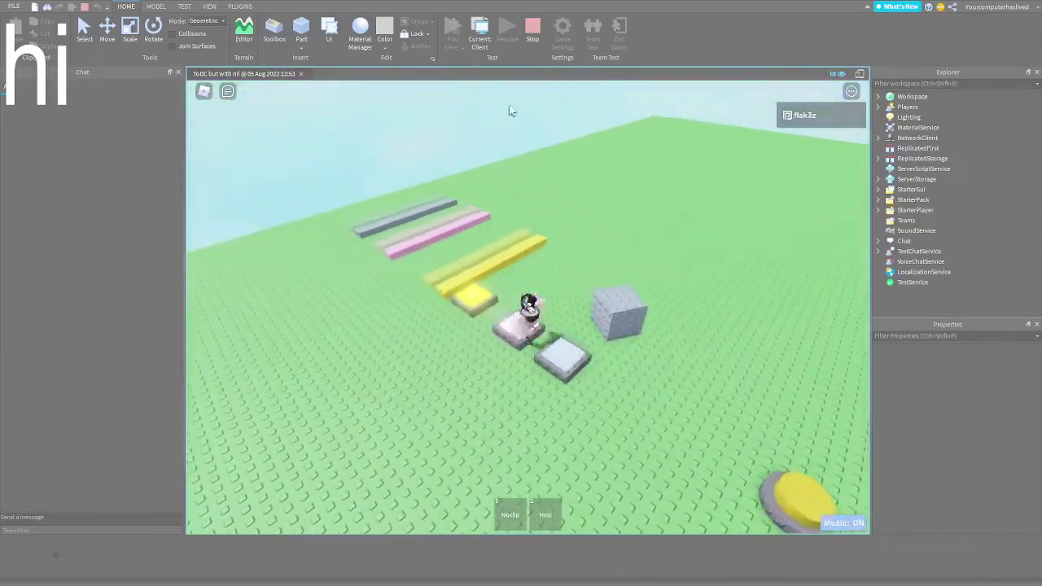
key(s)
key(a)
key(shift+F5)
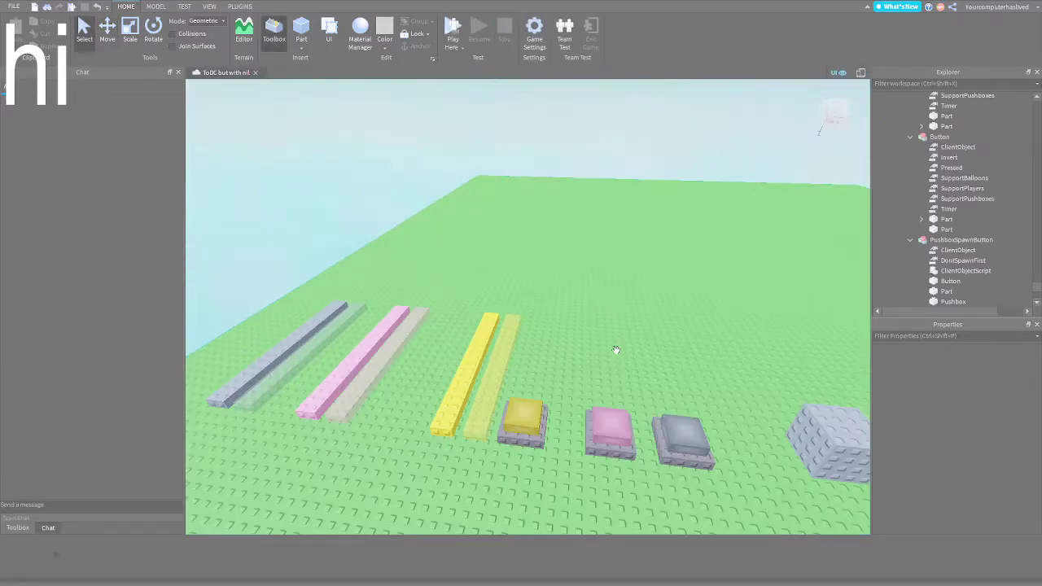
Duplicate the solid yellow button-activated platform beyond the grey button, widen the copy into a square slab and raise it.
right_drag(557, 354, 520, 363)
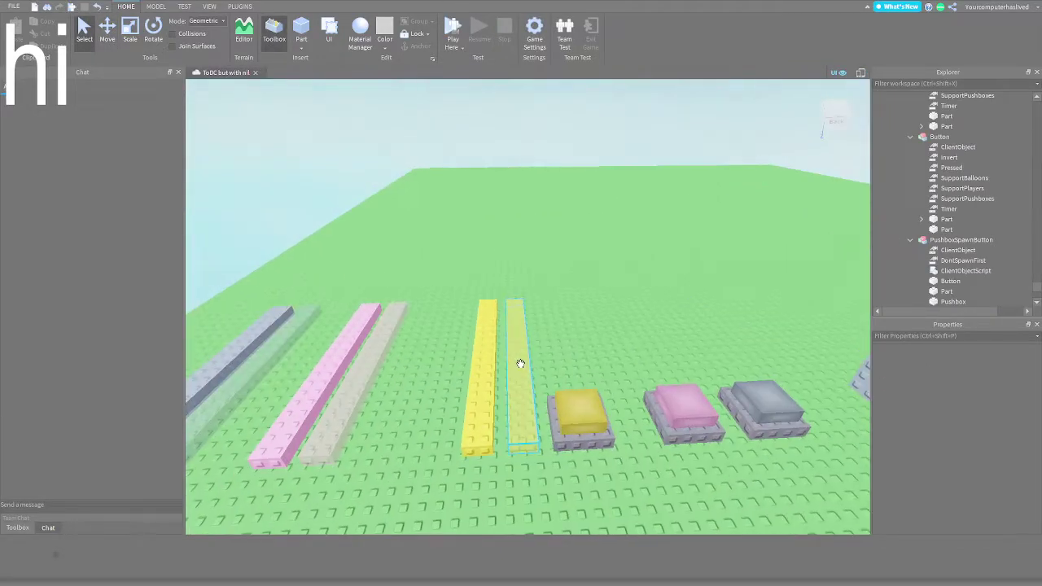
click(520, 364)
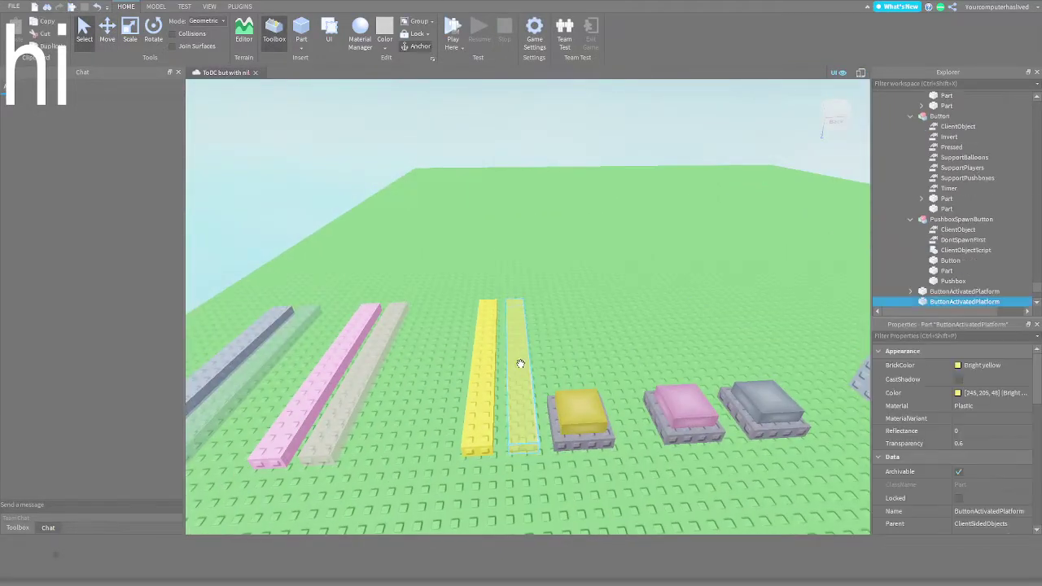
click(483, 389)
key(f)
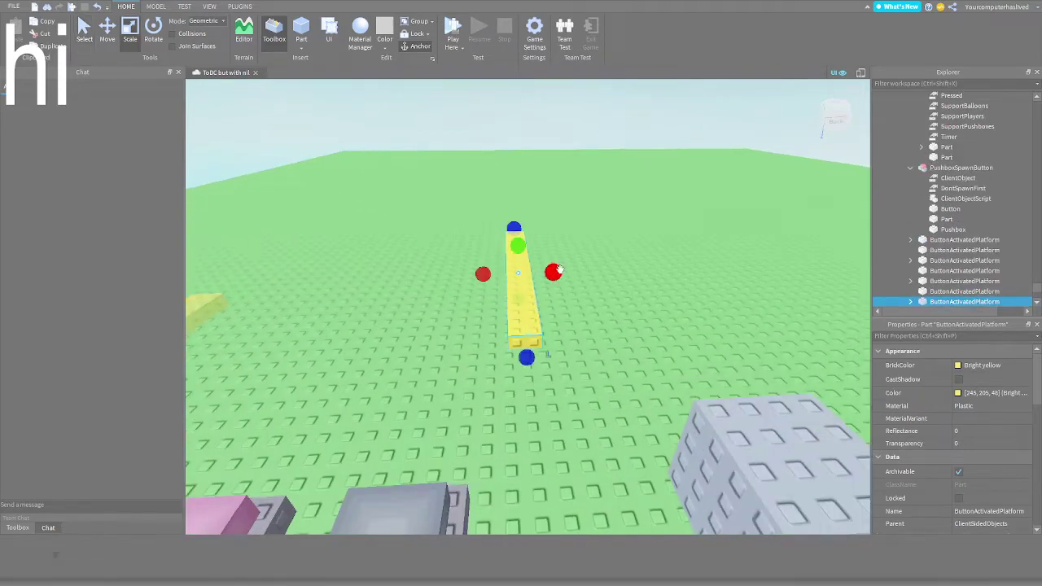
drag(554, 271, 680, 267)
key(ctrl+2)
drag(600, 220, 606, 159)
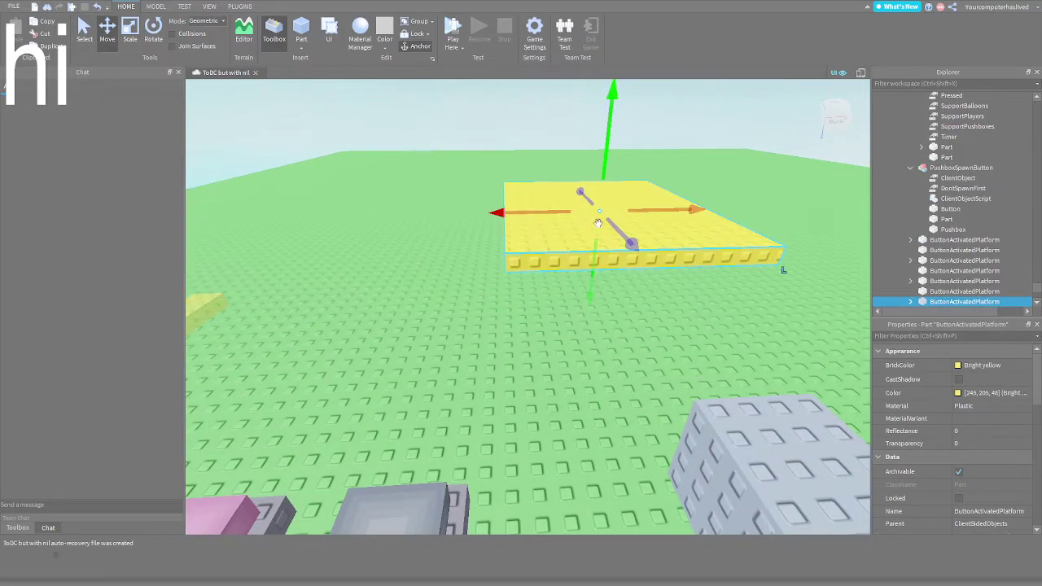
key(s)
right_drag(597, 222, 601, 221)
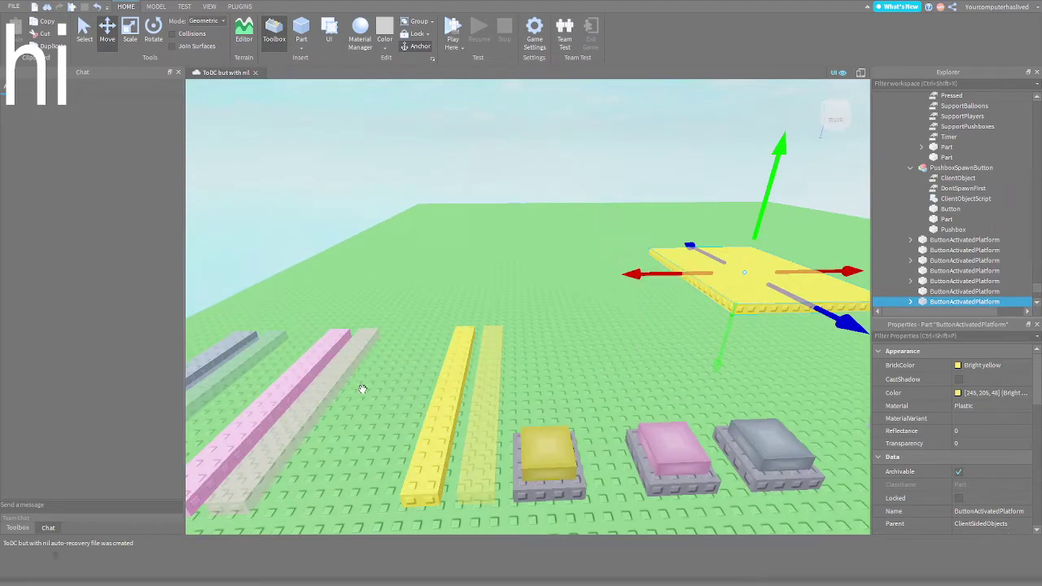
Duplicate the solid pink button-activated platform and place the copy at the raised yellow slab.
click(275, 402)
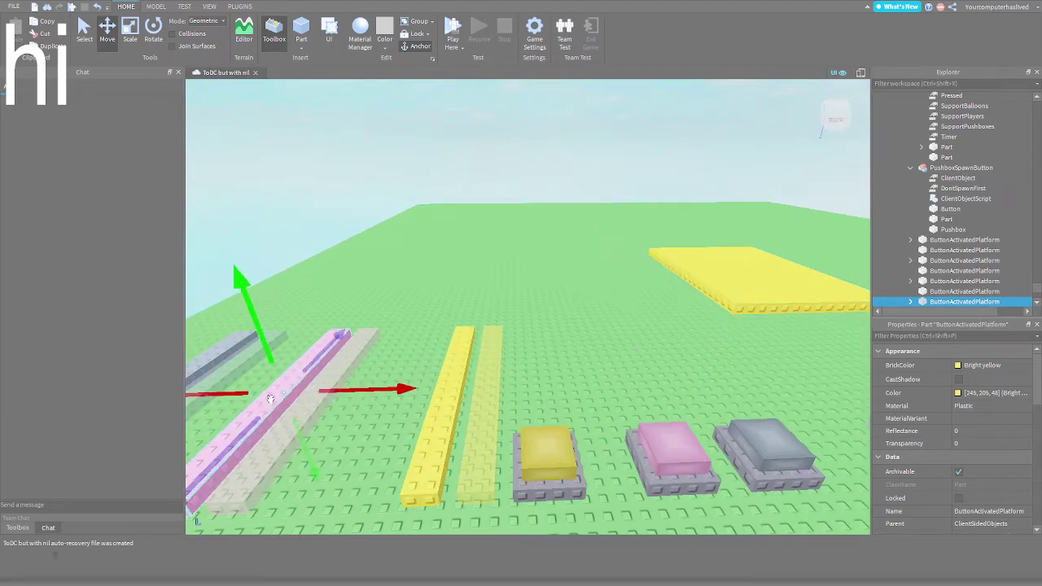
key(ctrl+d)
drag(272, 400, 672, 326)
key(d)
Scale the pink copy into a square slab covering the top of the raised yellow slab.
key(ctrl+3)
key(d)
right_drag(672, 326, 607, 308)
click(602, 312)
key(s)
drag(608, 308, 616, 284)
right_drag(618, 283, 616, 285)
key(w)
drag(616, 284, 712, 356)
Enlarge the smoky grey base part of the grey button in length and width beneath the stacked slabs.
right_drag(712, 355, 523, 375)
alt+click(590, 383)
key(s)
ctrl+drag(425, 350, 655, 360)
right_drag(655, 361, 466, 334)
key(d)
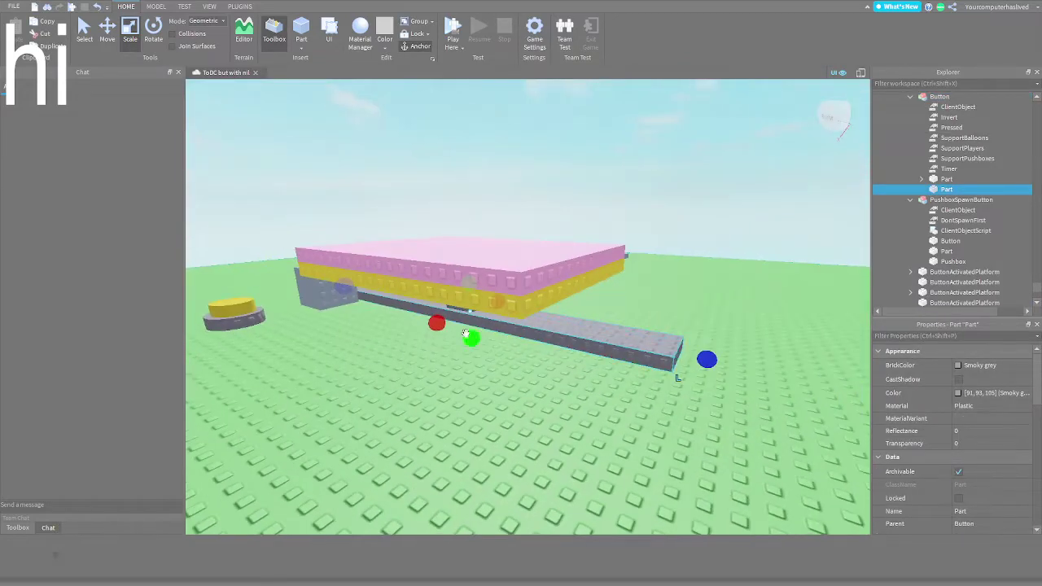
ctrl+drag(437, 323, 345, 342)
Enlarge the sand blue top part of the grey button in length and width to cover its widened base.
key(w)
right_drag(344, 342, 522, 288)
key(s)
alt+click(588, 274)
key(s)
ctrl+drag(521, 288, 714, 306)
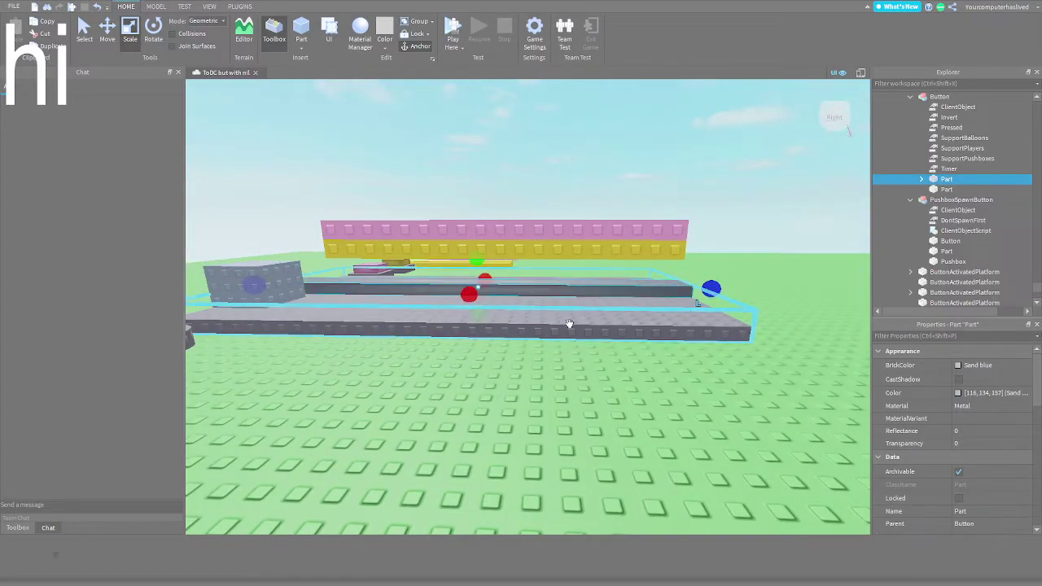
ctrl+drag(472, 298, 445, 340)
key(a)
right_drag(444, 339, 484, 348)
drag(488, 349, 532, 351)
Move the pushbox spawn button's round parts away in the open area and place the pushbox on the pink slab.
click(565, 368)
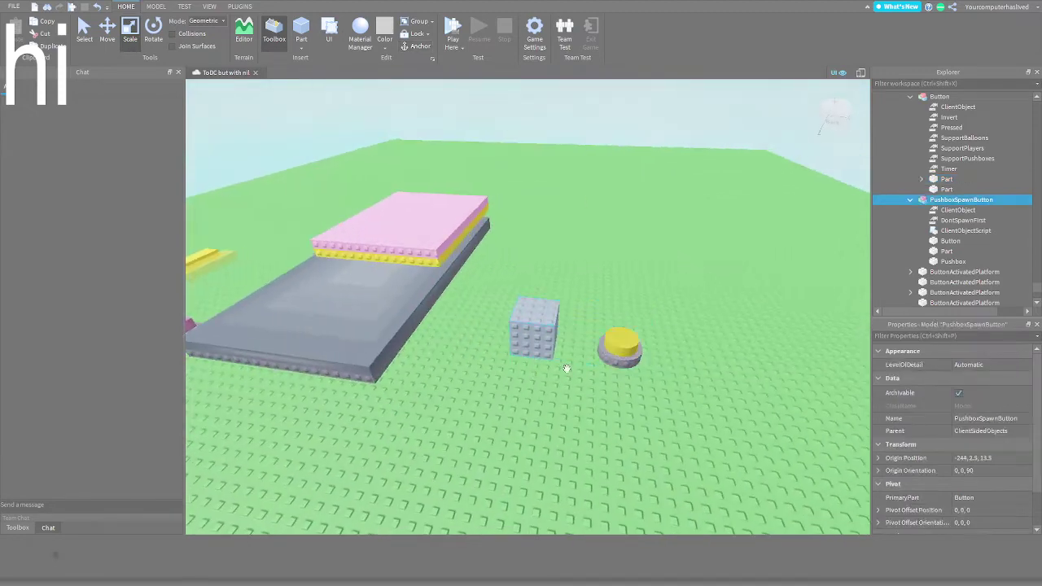
alt+click(617, 364)
ctrl+alt+click(623, 344)
drag(624, 343, 519, 351)
right_drag(601, 351, 543, 350)
drag(541, 286, 408, 181)
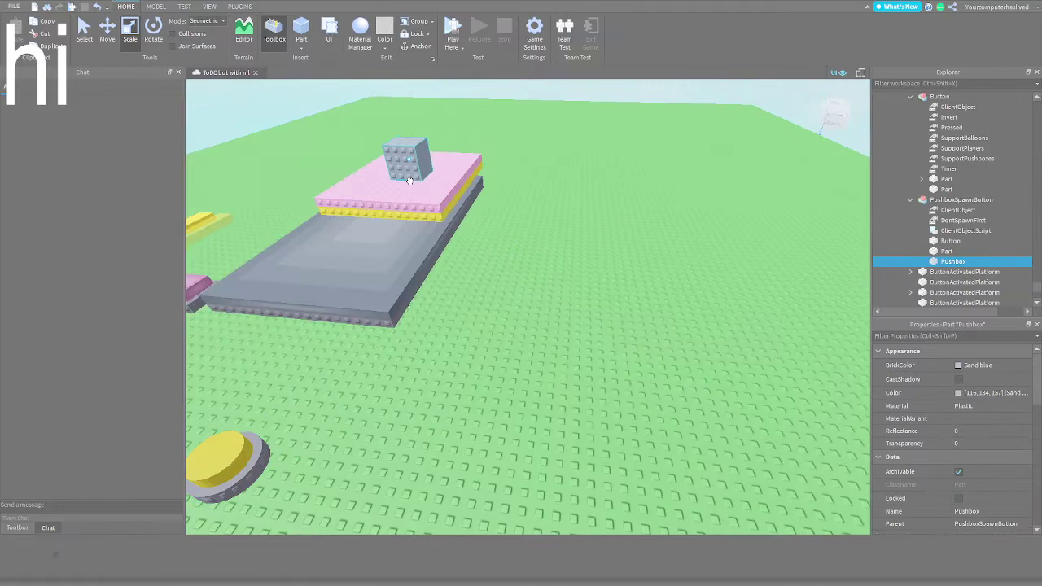
click(514, 289)
Examine the yellow pushbox spawn button and its place beside the platforms and enlarged grey button.
key(a)
key(w)
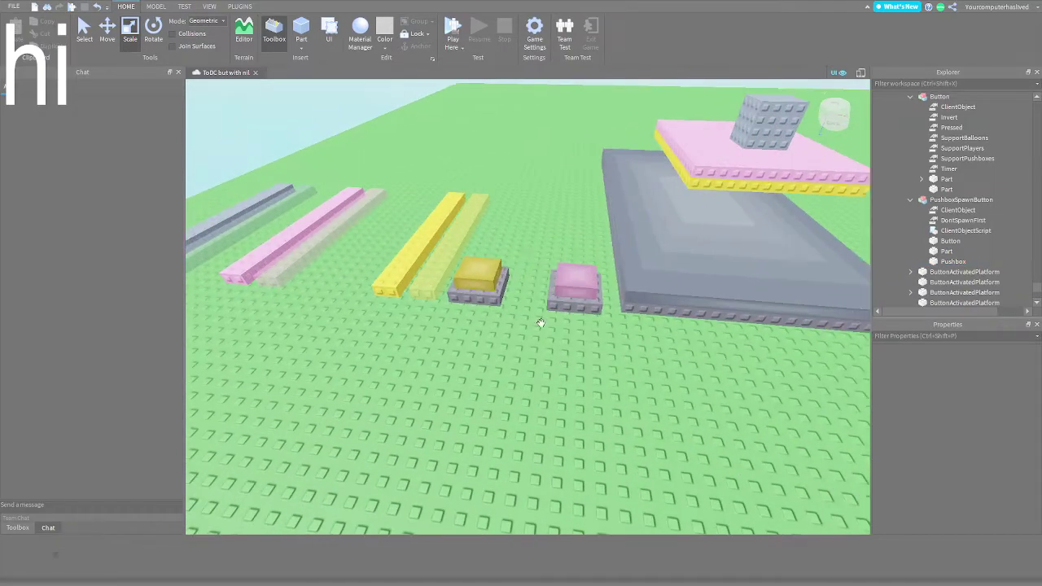
right_drag(540, 323, 575, 340)
click(575, 341)
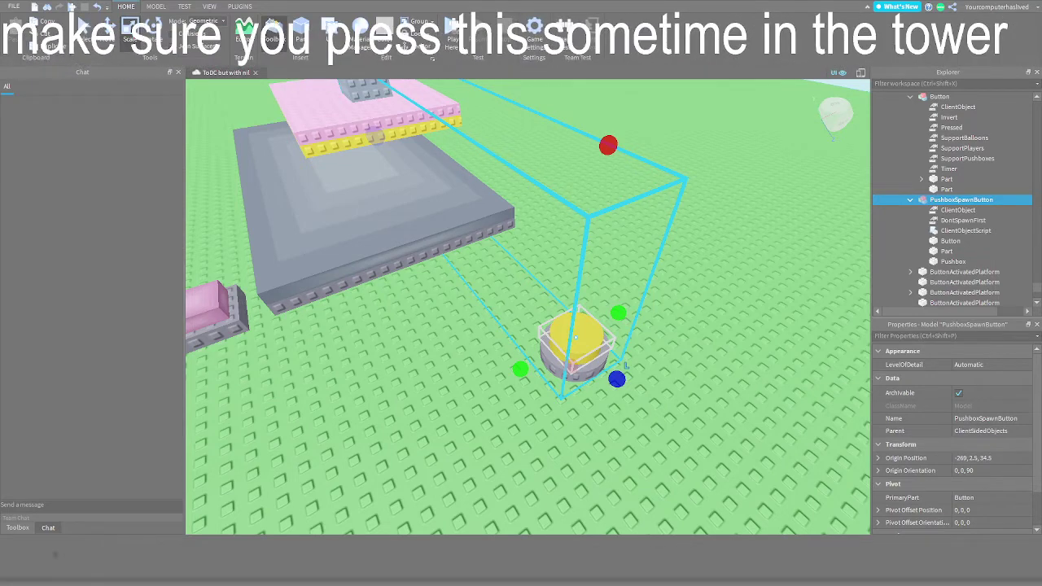
click(607, 224)
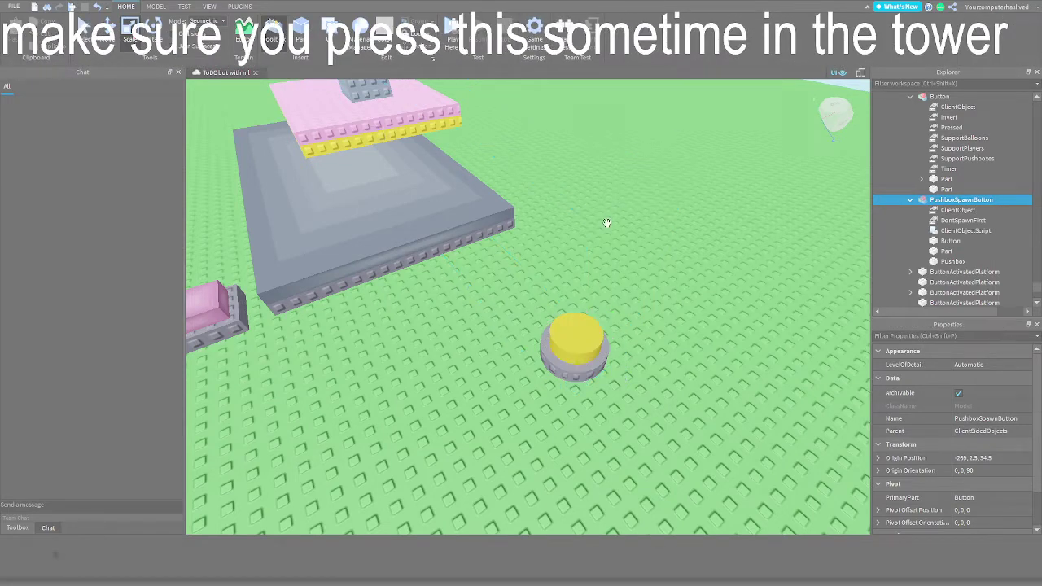
click(579, 344)
click(577, 337)
right_drag(579, 343, 513, 196)
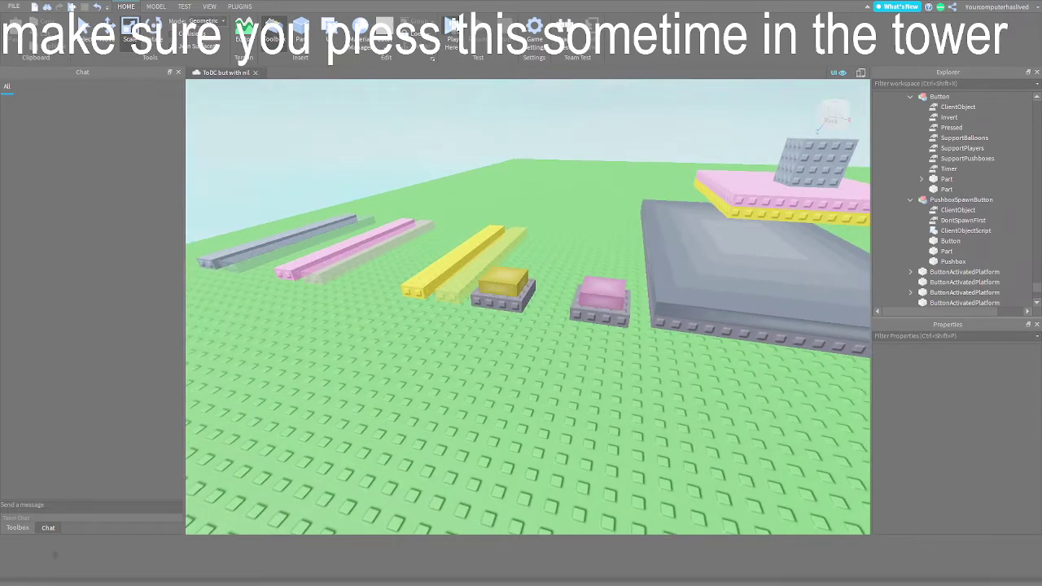
Start a playtest and trigger the pushbox spawn button with the character.
click(454, 29)
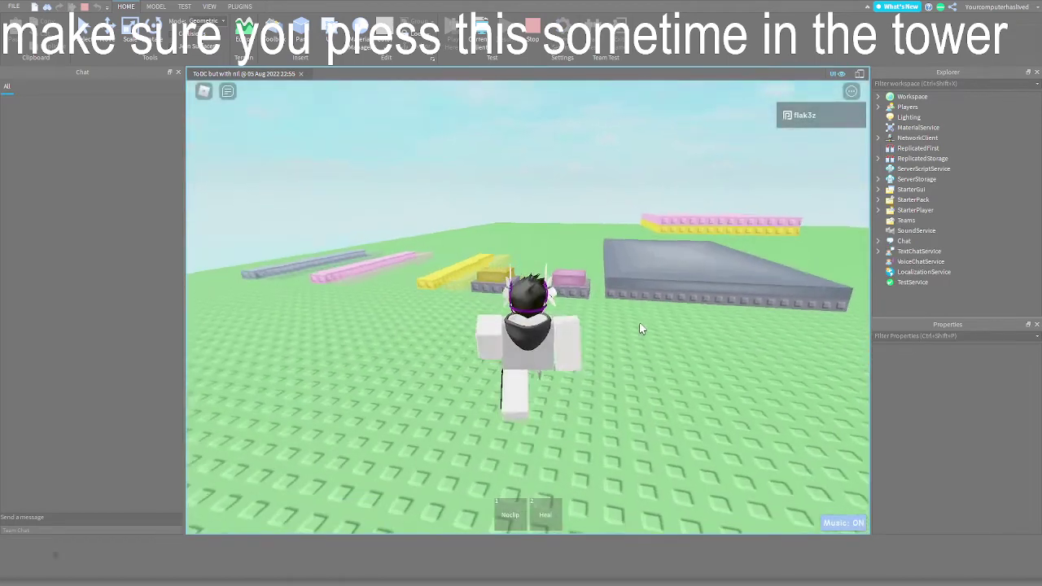
scroll(641, 329, down, 3)
right_drag(641, 329, 641, 329)
key(d)
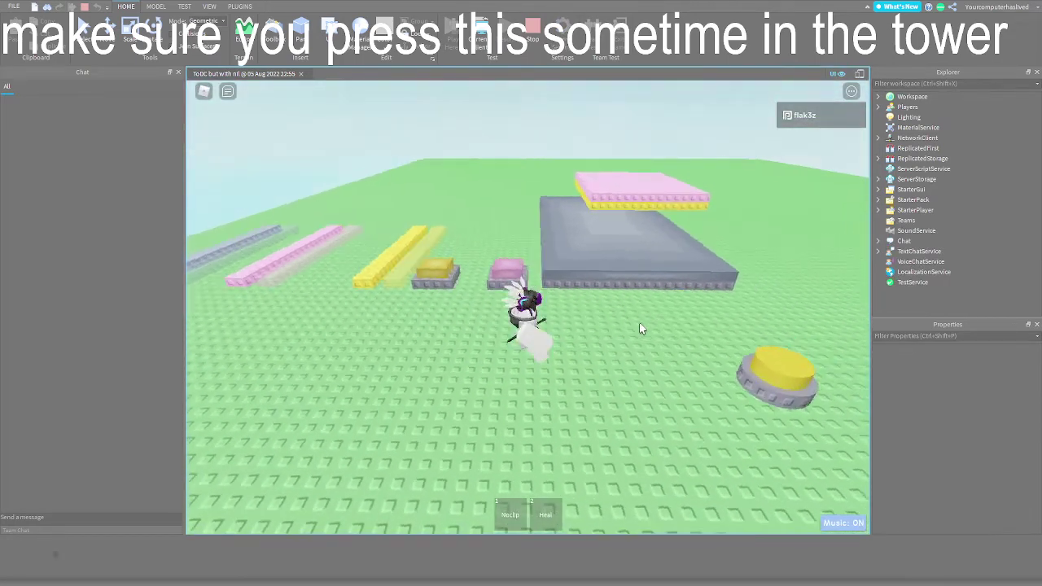
key(d)
key(a)
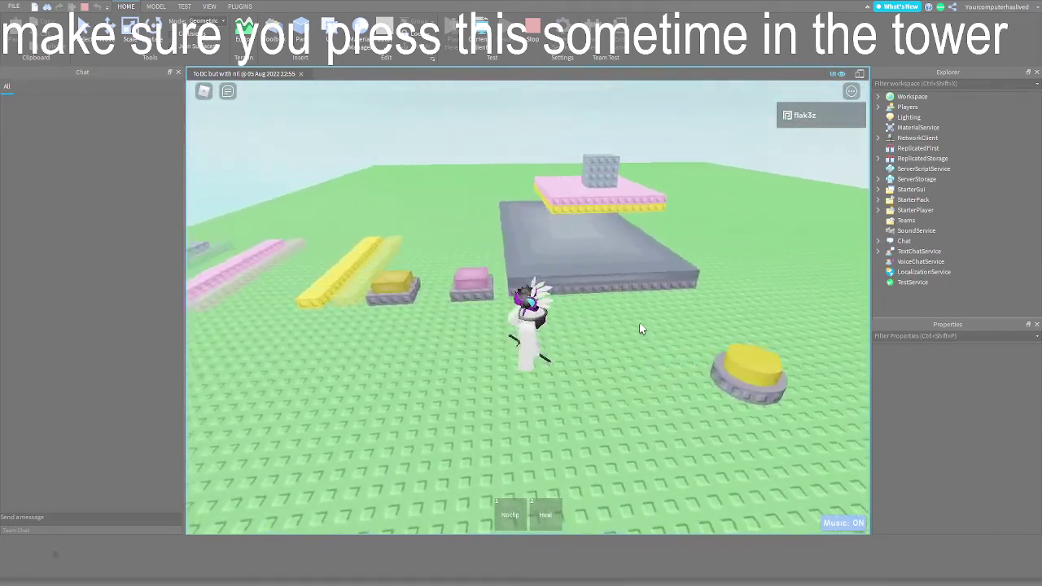
Activate the yellow and pink buttons to drop the pushbox onto the large grey button, inspect the platforms, and stop the playtest.
key(a)
key(w)
right_drag(641, 329, 641, 329)
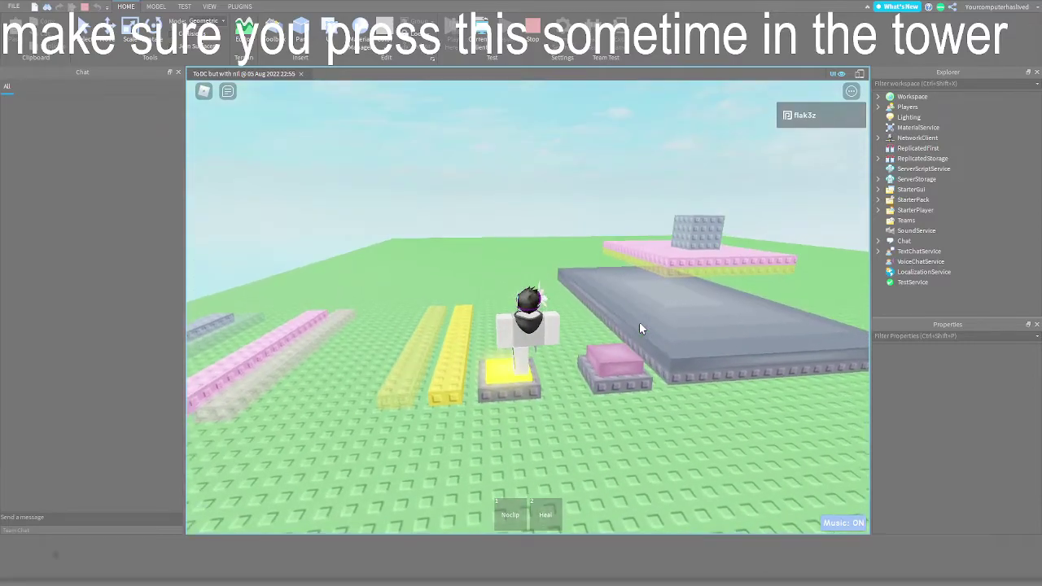
key(d)
key(s)
key(a)
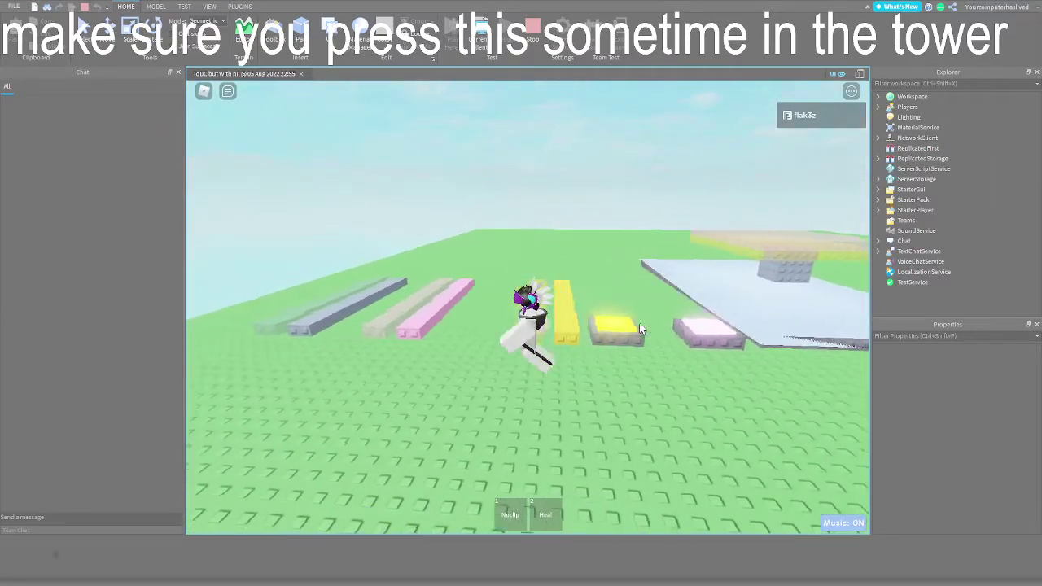
key(w)
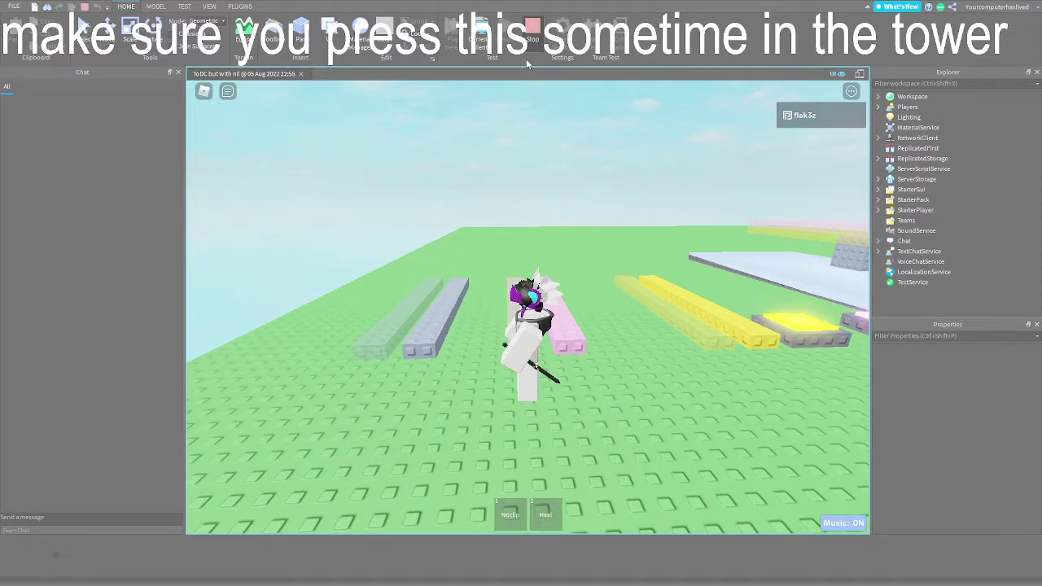
key(shift+F5)
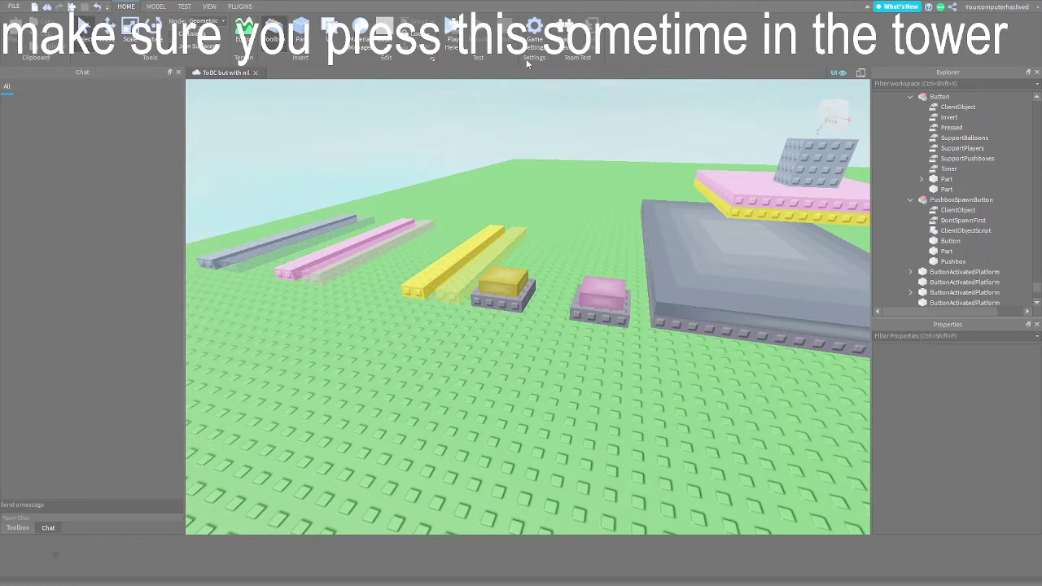
Duplicate the solid sand blue button-activated platform and place the copy in the open area of the baseplate.
key(a)
key(w)
click(231, 228)
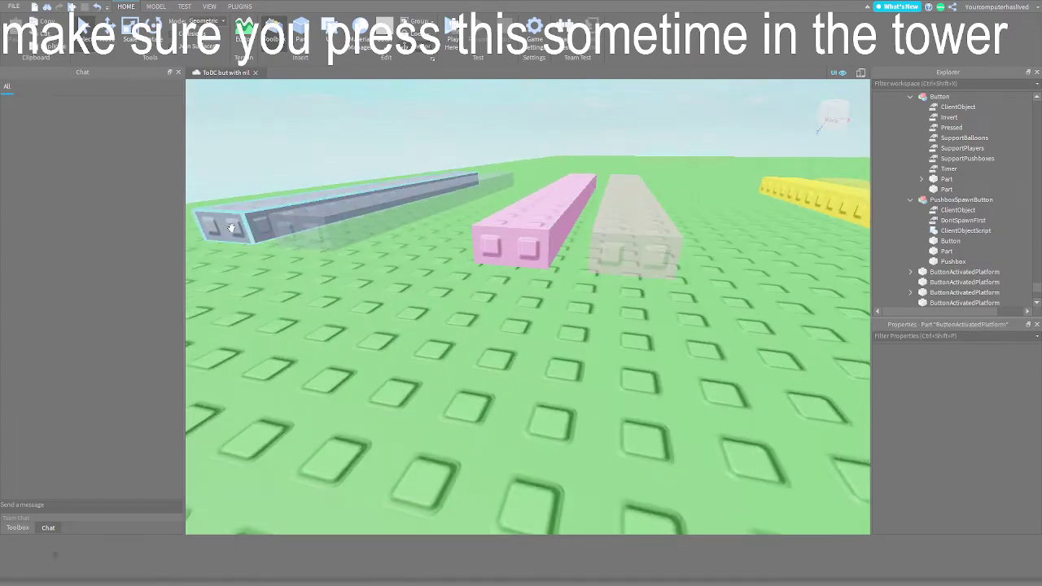
key(ctrl+d)
drag(232, 228, 295, 195)
right_drag(296, 196, 296, 196)
drag(296, 195, 296, 196)
right_drag(296, 196, 296, 195)
drag(296, 195, 413, 190)
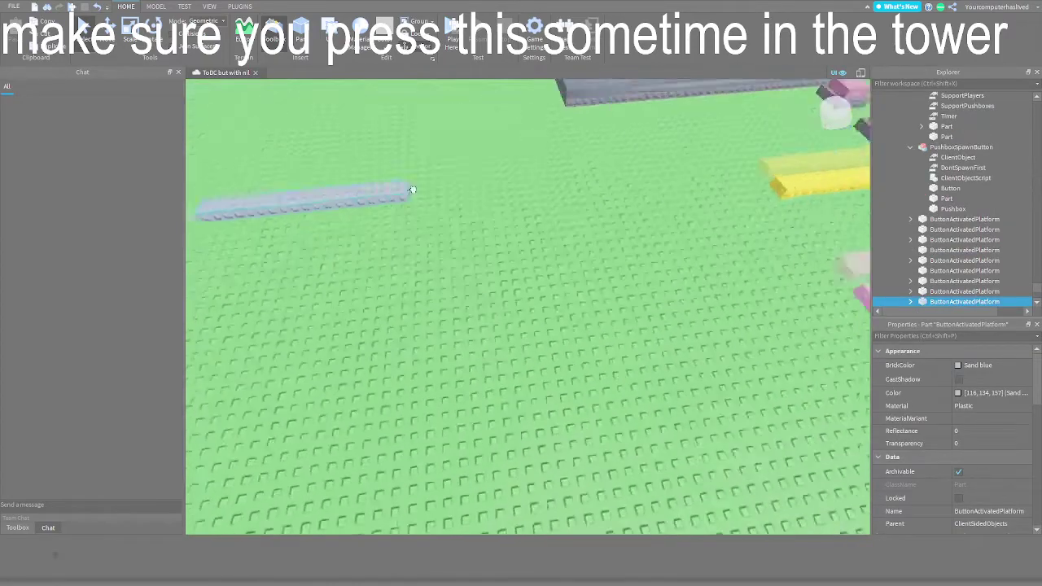
Scale the sand blue copy into a long bar on the baseplate.
scroll(488, 265, down, 3)
key(ctrl+2)
scroll(440, 277, down, 3)
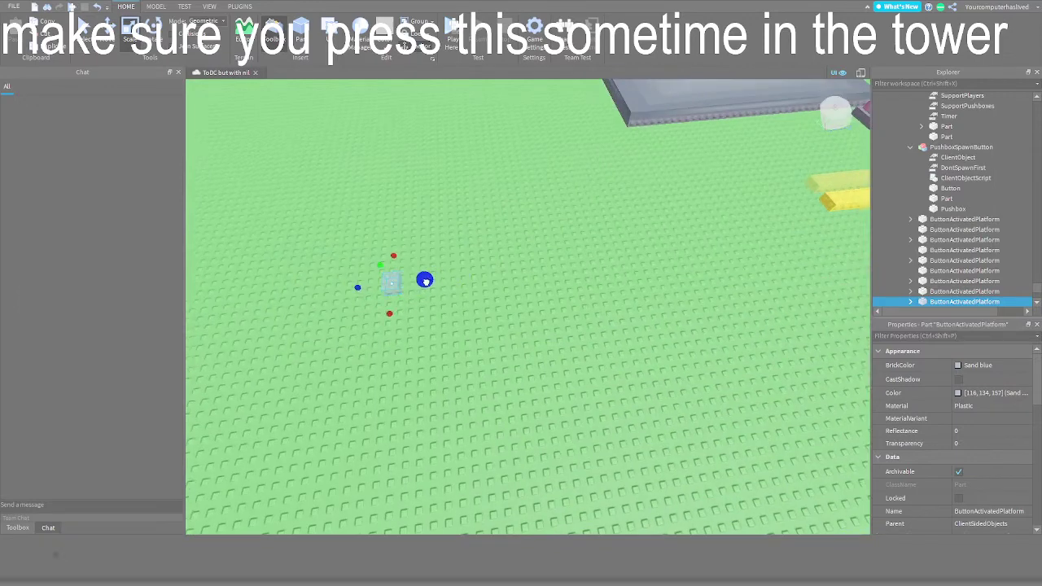
right_drag(425, 281, 425, 281)
ctrl+drag(581, 401, 254, 408)
click(461, 435)
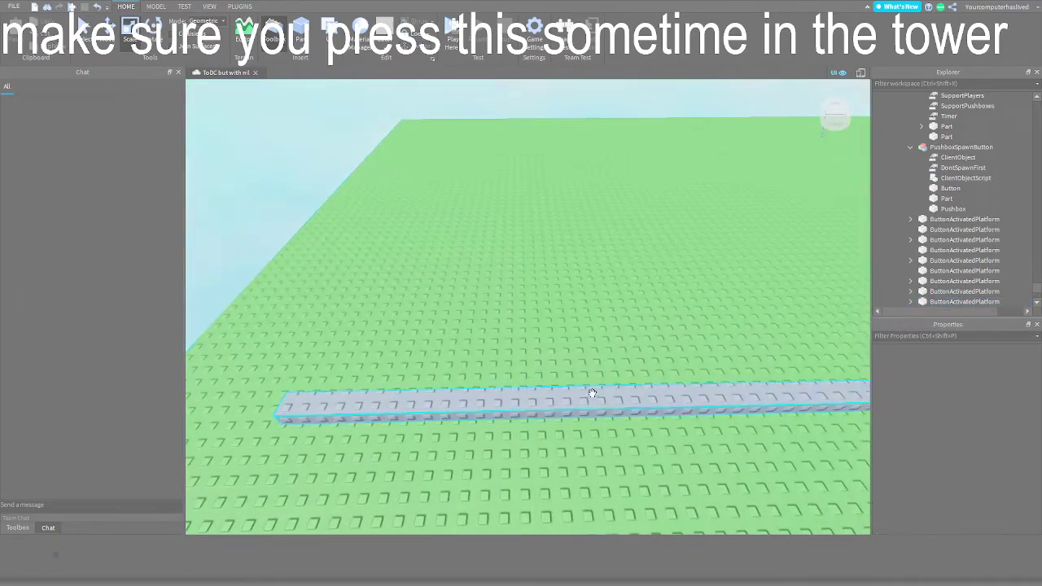
Scale the sand blue platform copy into an upright square wall.
click(592, 394)
right_drag(591, 394, 594, 383)
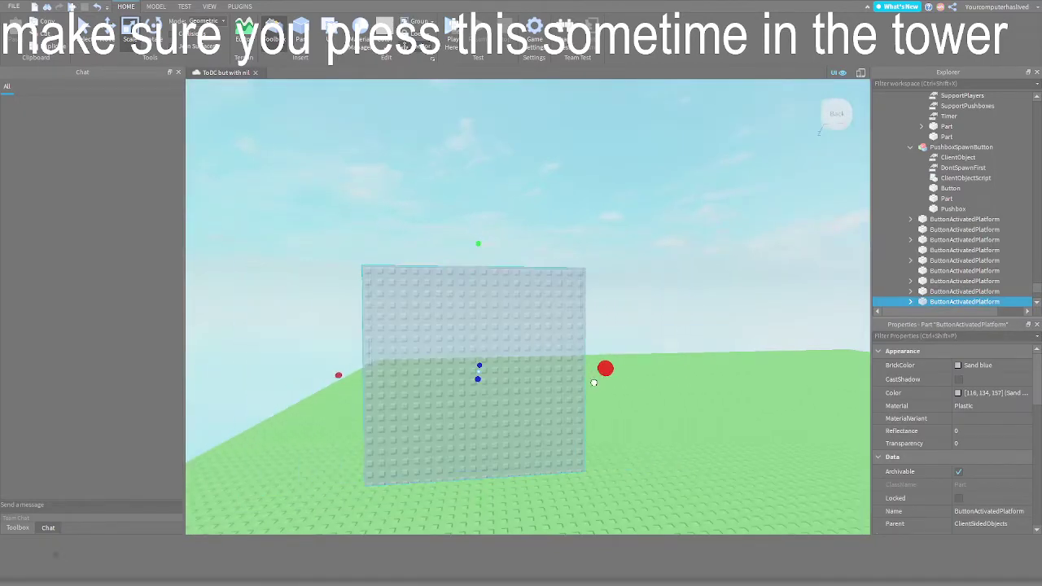
ctrl+drag(594, 383, 573, 384)
drag(478, 251, 483, 315)
click(509, 336)
right_drag(509, 338, 573, 388)
key(w)
click(543, 268)
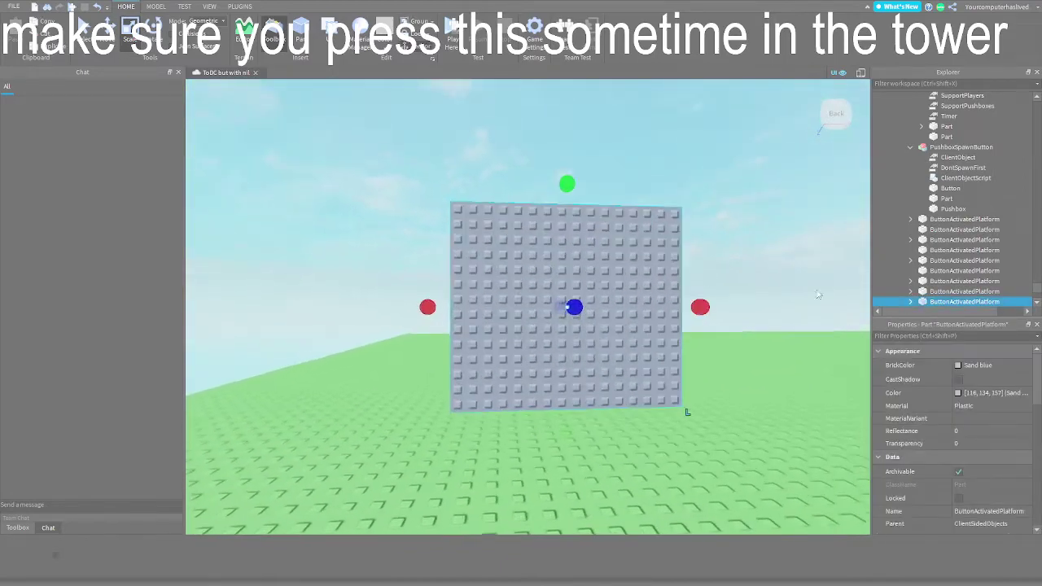
scroll(988, 262, down, 1)
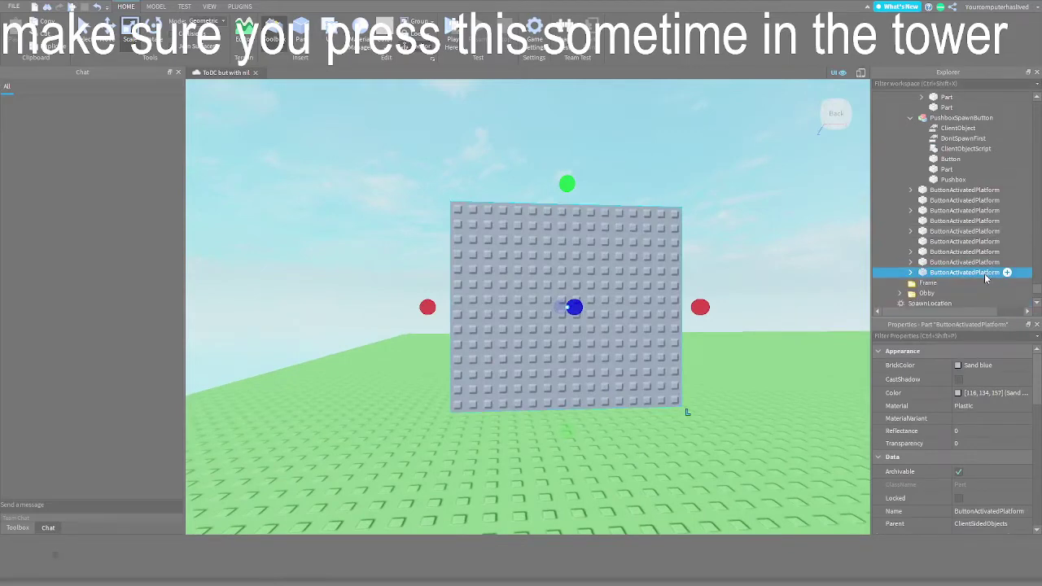
drag(639, 342, 712, 313)
key(ctrl+z)
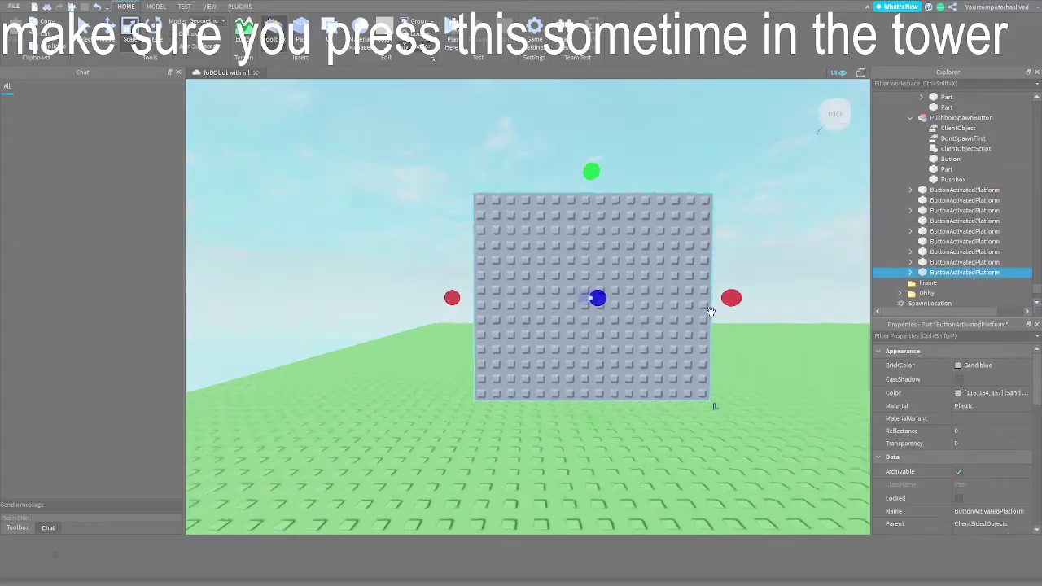
Duplicate the yellow Floor2 wall of the tower and move the copy out into the open.
key(s)
right_drag(711, 312, 713, 301)
scroll(711, 313, down, 2)
click(713, 301)
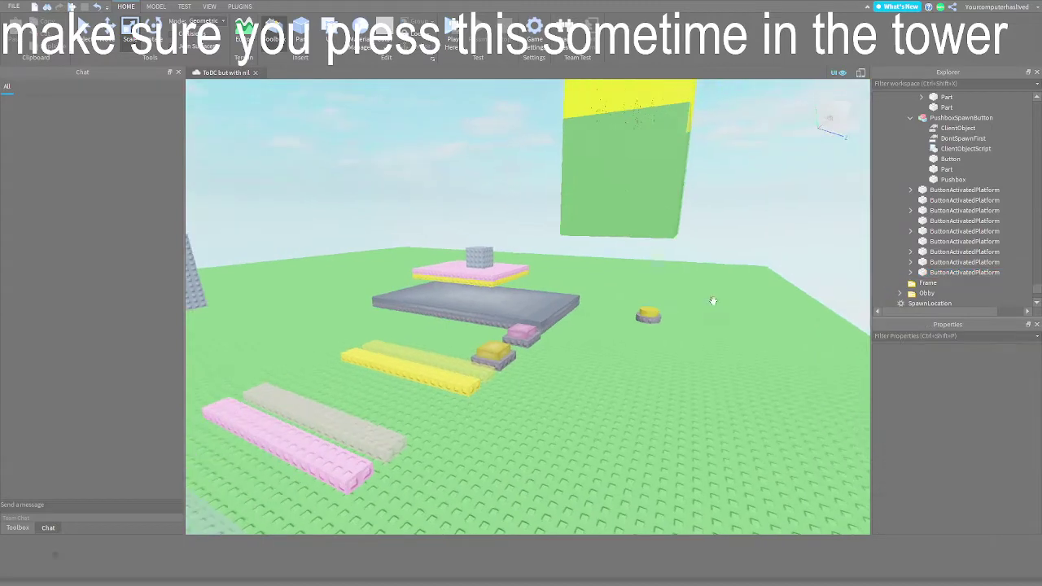
key(w)
right_drag(619, 195, 619, 196)
key(s)
key(w)
click(535, 325)
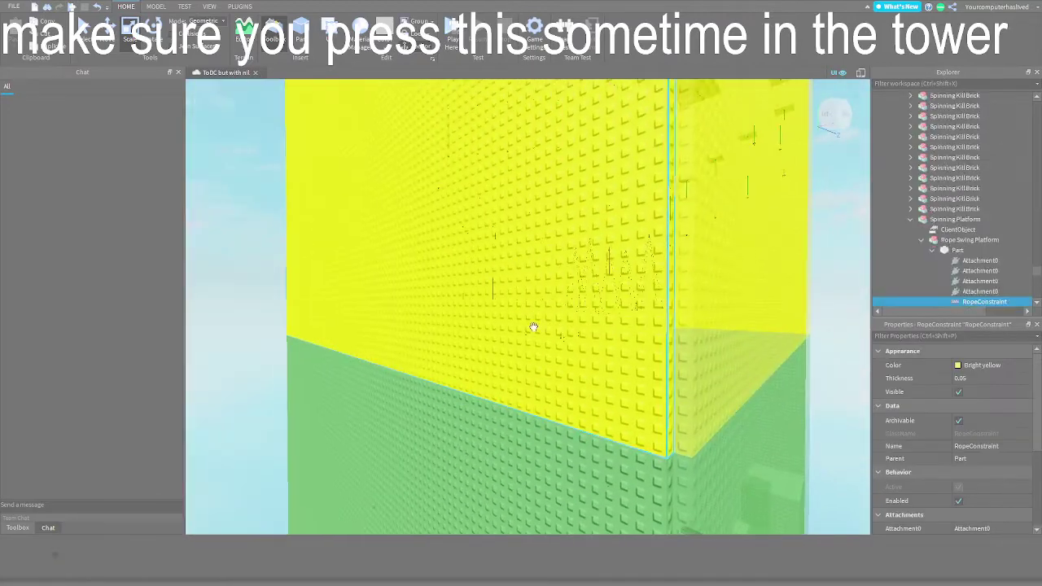
right_drag(540, 333, 538, 317)
key(ctrl+d)
key(ctrl+2)
drag(488, 232, 437, 233)
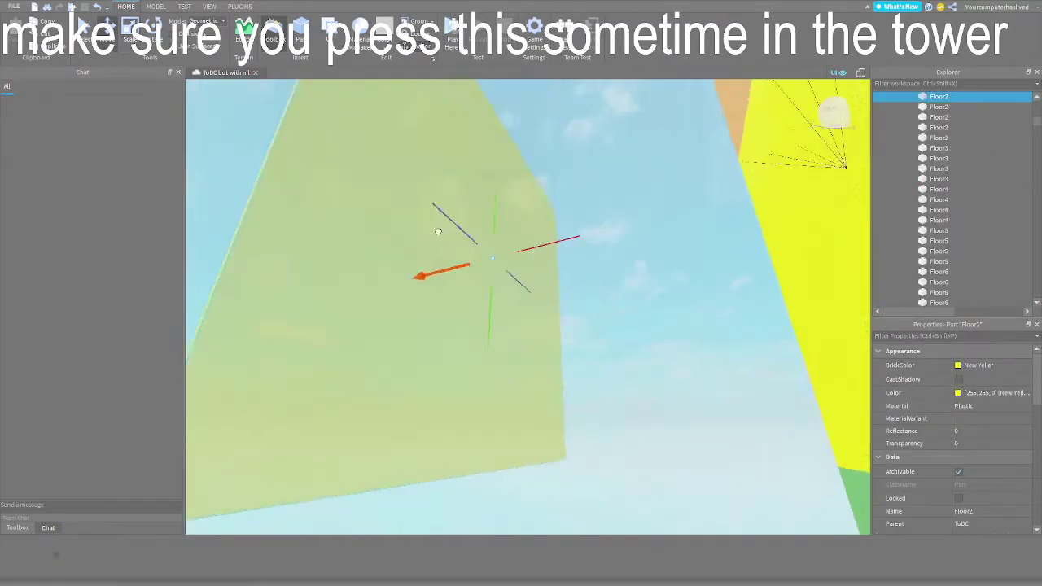
Scale the yellow wall copy down to a small part.
right_drag(437, 233, 391, 256)
key(ctrl+3)
drag(650, 289, 507, 252)
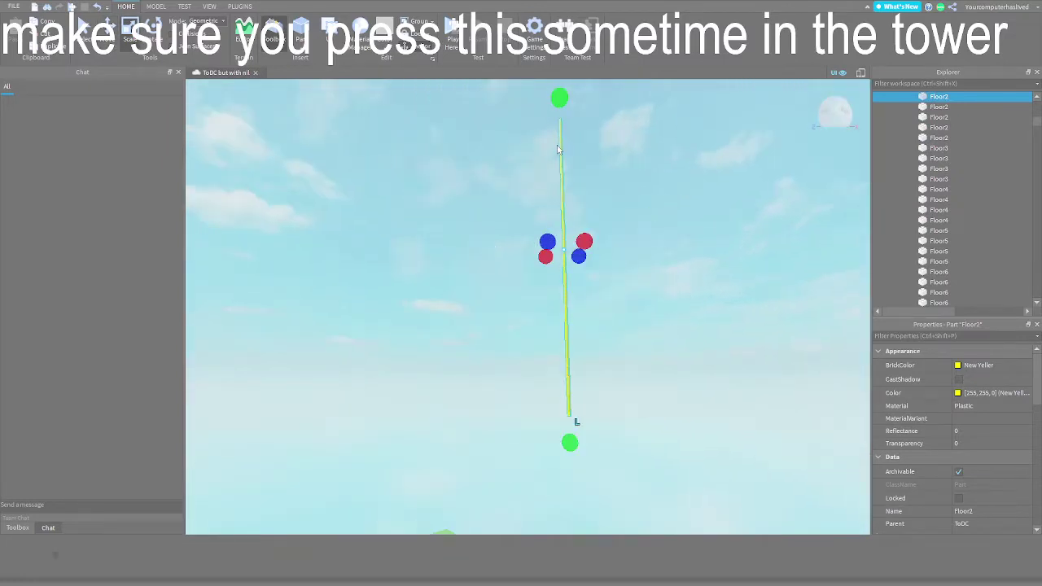
key(f)
right_drag(591, 325, 565, 298)
drag(565, 298, 526, 177)
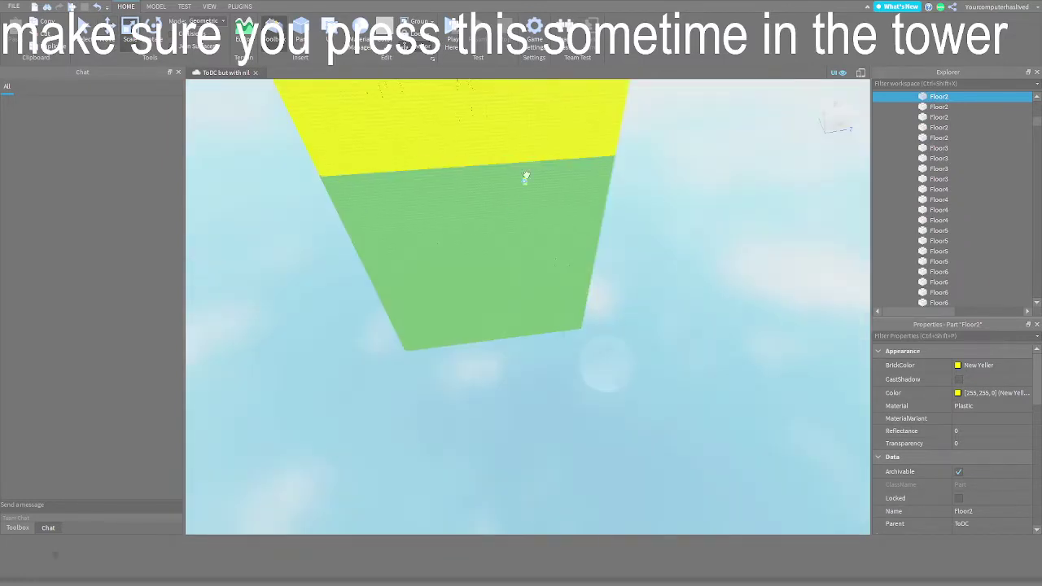
Place the small yellow part upright on the baseplate beside the sand blue wall.
scroll(561, 173, down, 10)
scroll(669, 279, up, 10)
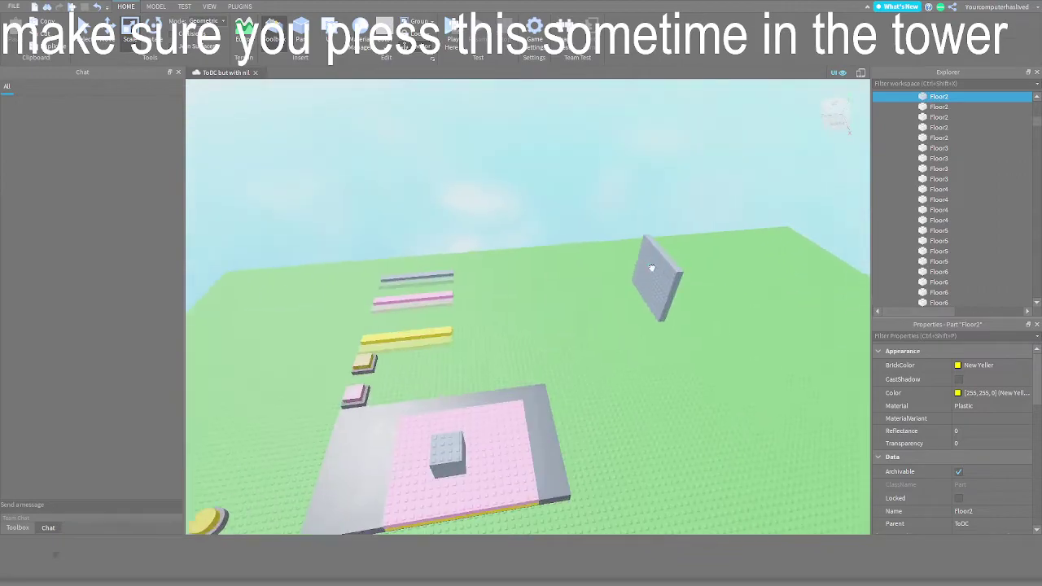
scroll(669, 279, up, 5)
drag(670, 279, 565, 304)
right_drag(565, 305, 554, 244)
drag(533, 415, 584, 232)
scroll(584, 233, down, 3)
key(ctrl+r)
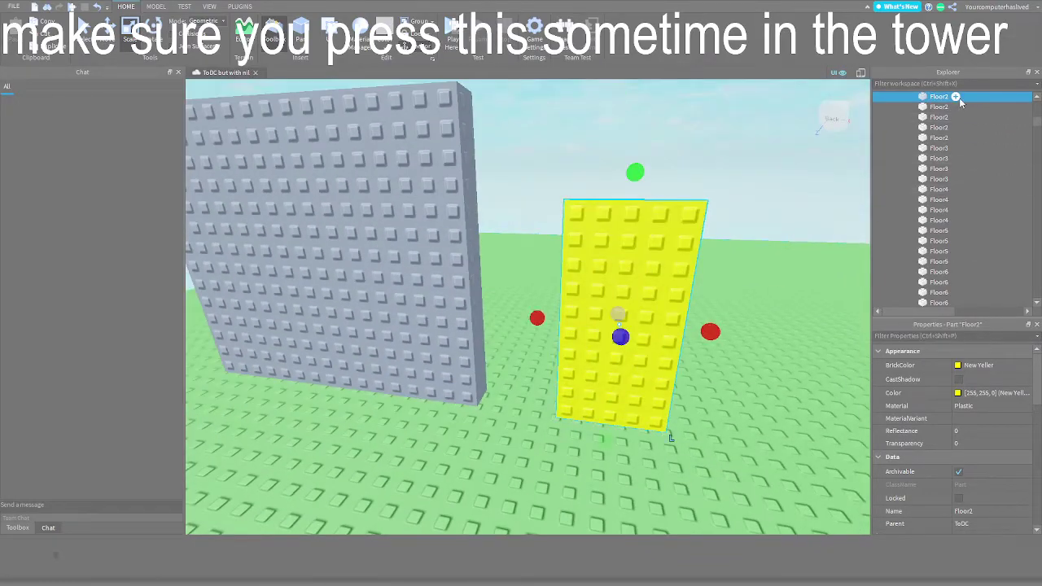
Add a SurfaceGui containing a TextLabel to the yellow panel.
click(912, 243)
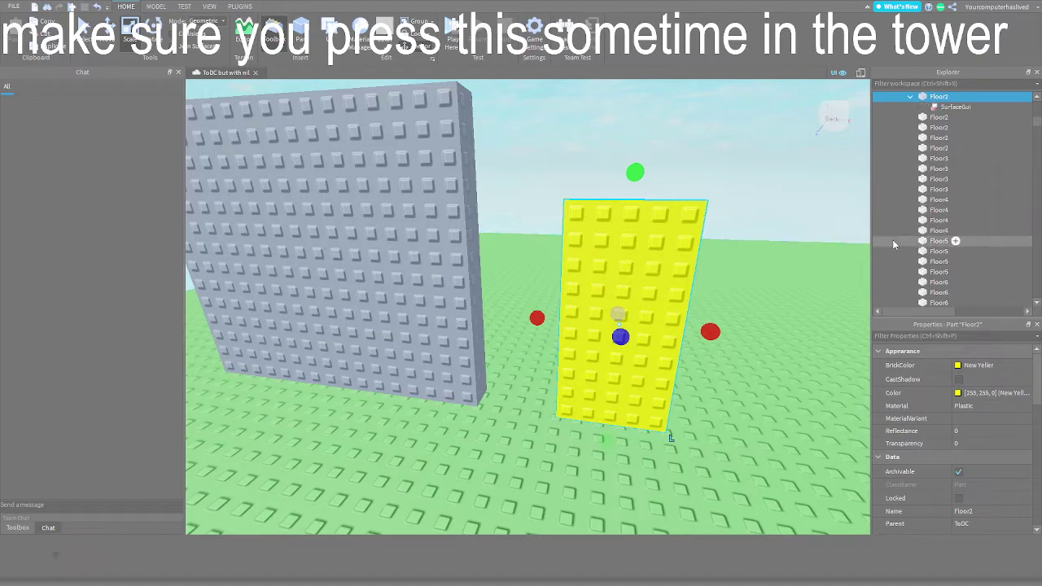
click(947, 109)
scroll(982, 478, down, 1)
right_drag(756, 333, 757, 333)
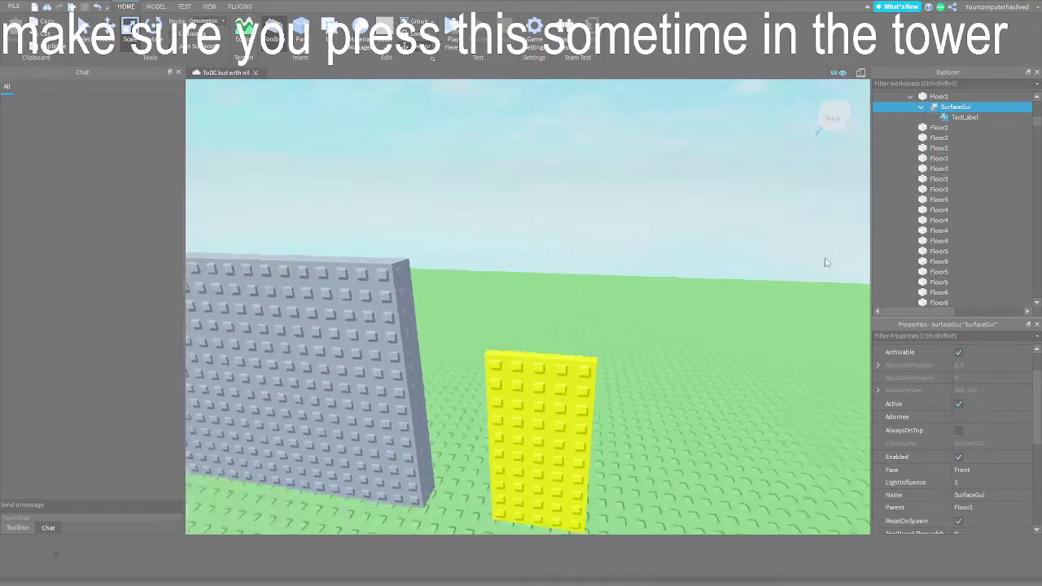
right_drag(826, 263, 705, 282)
click(705, 282)
key(f)
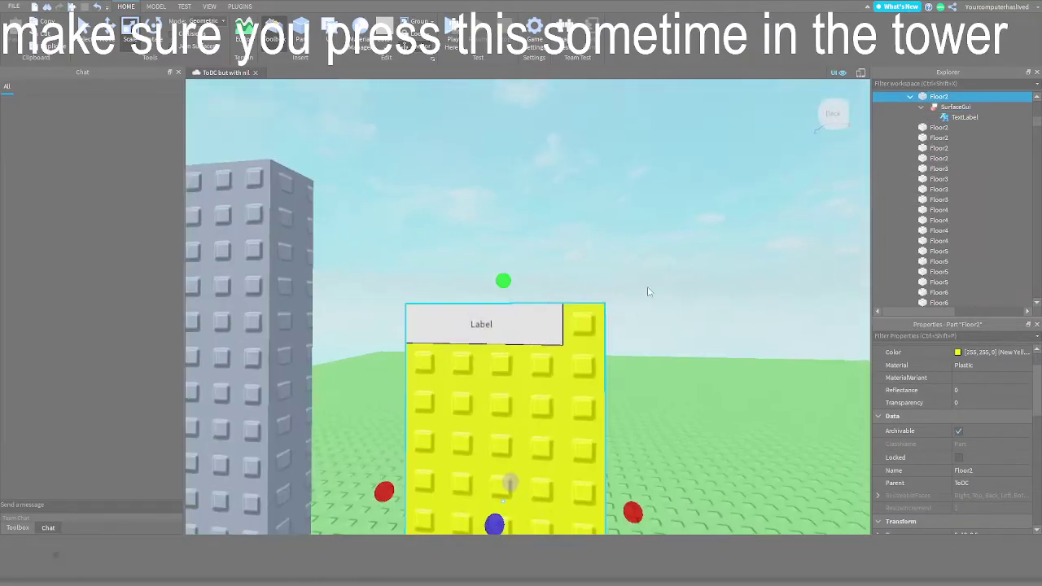
Set the TextLabel's text to "Press both buttons to progress".
click(1000, 118)
scroll(970, 434, down, 5)
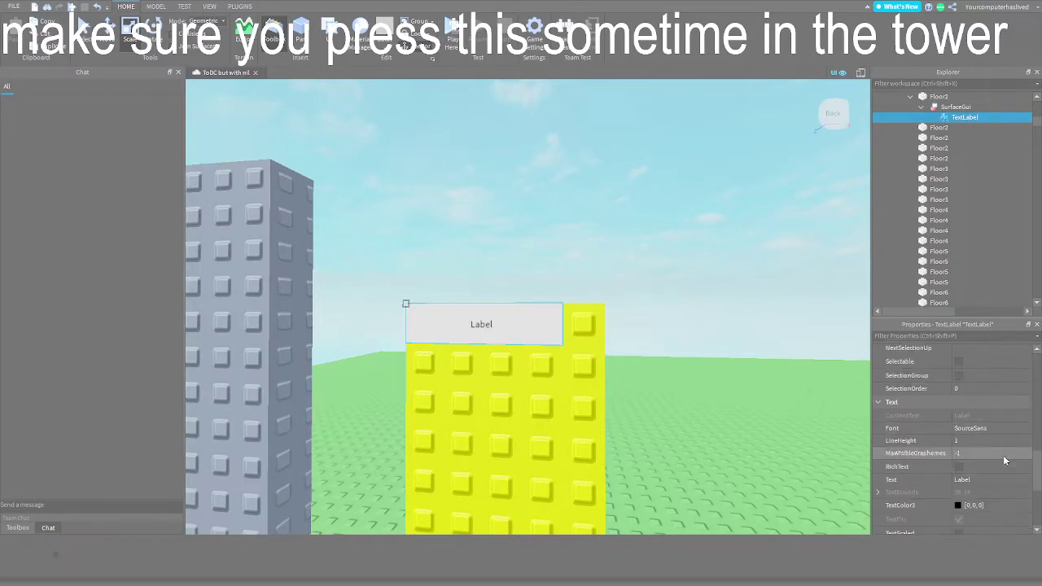
scroll(1009, 453, down, 3)
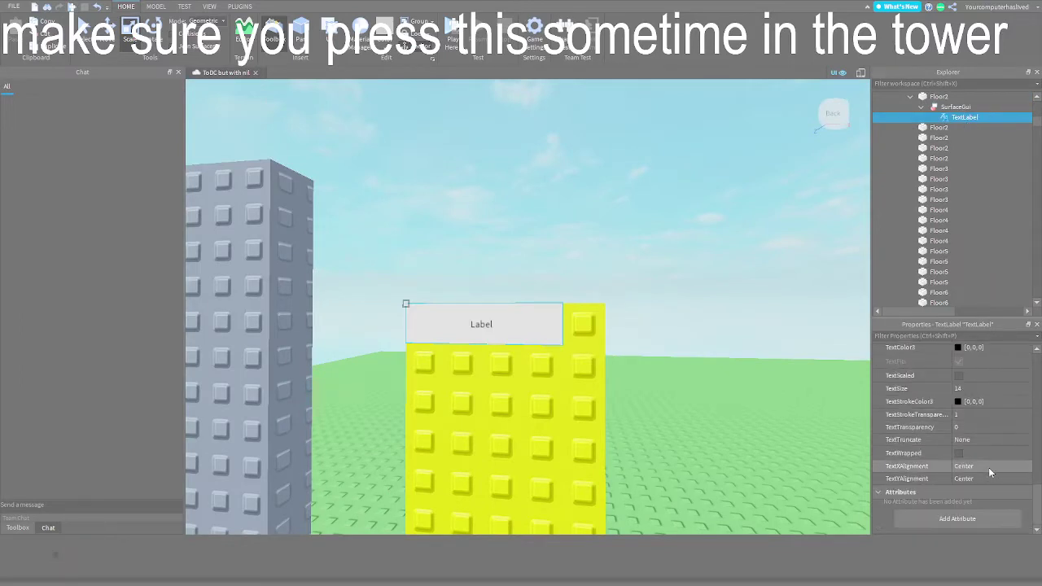
scroll(989, 456, up, 2)
click(990, 403)
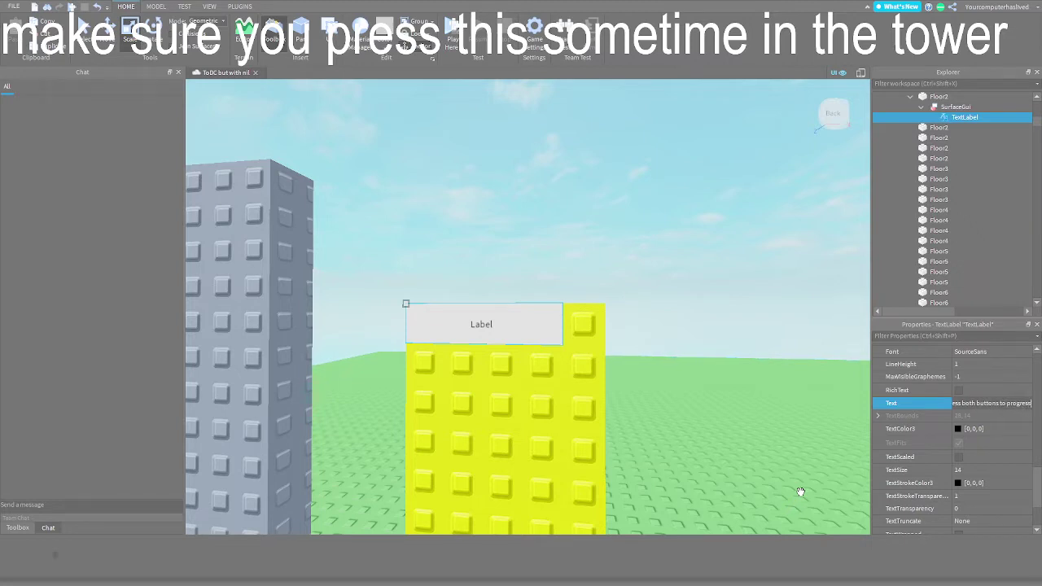
scroll(1002, 431, down, 3)
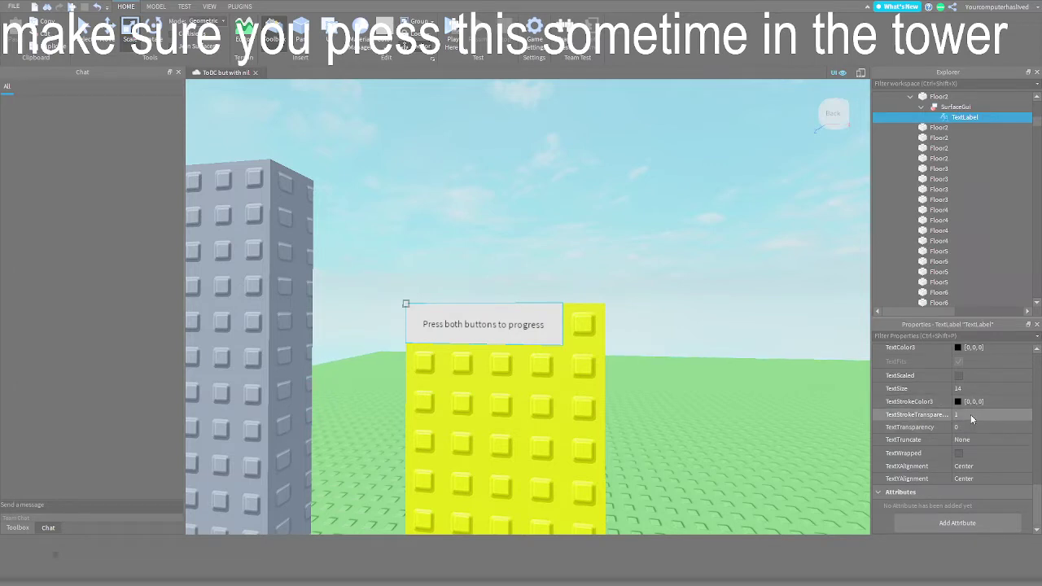
Set the TextLabel's BackgroundTransparency to 1 and enable its Active property.
scroll(965, 419, up, 2)
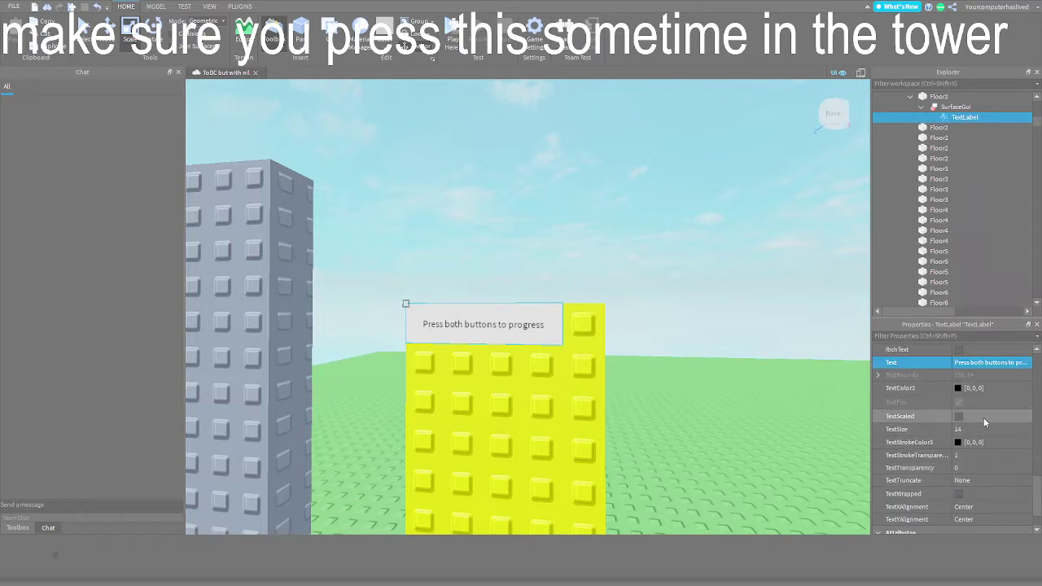
scroll(979, 426, up, 5)
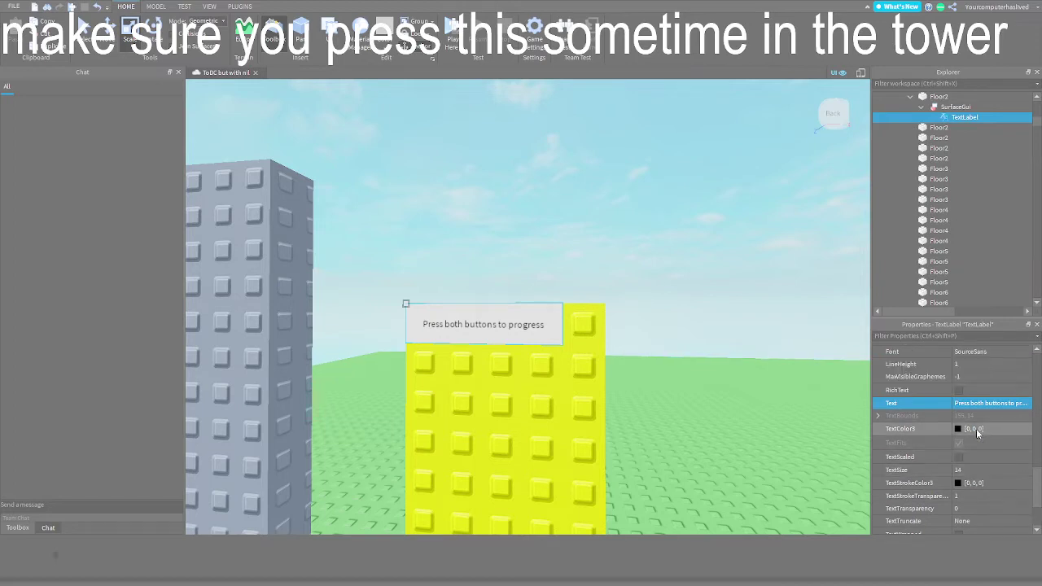
scroll(976, 427, up, 10)
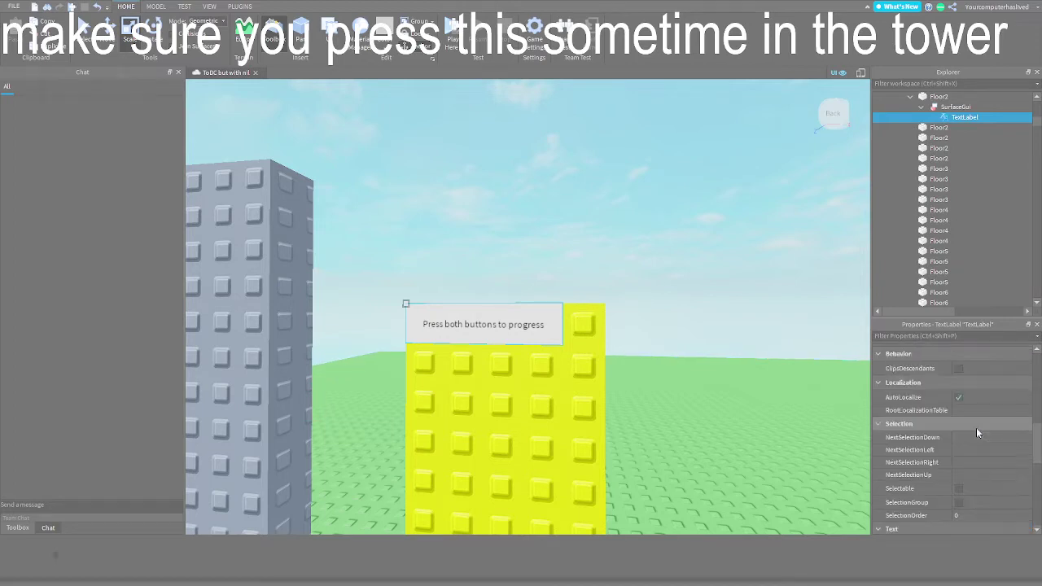
scroll(973, 415, up, 2)
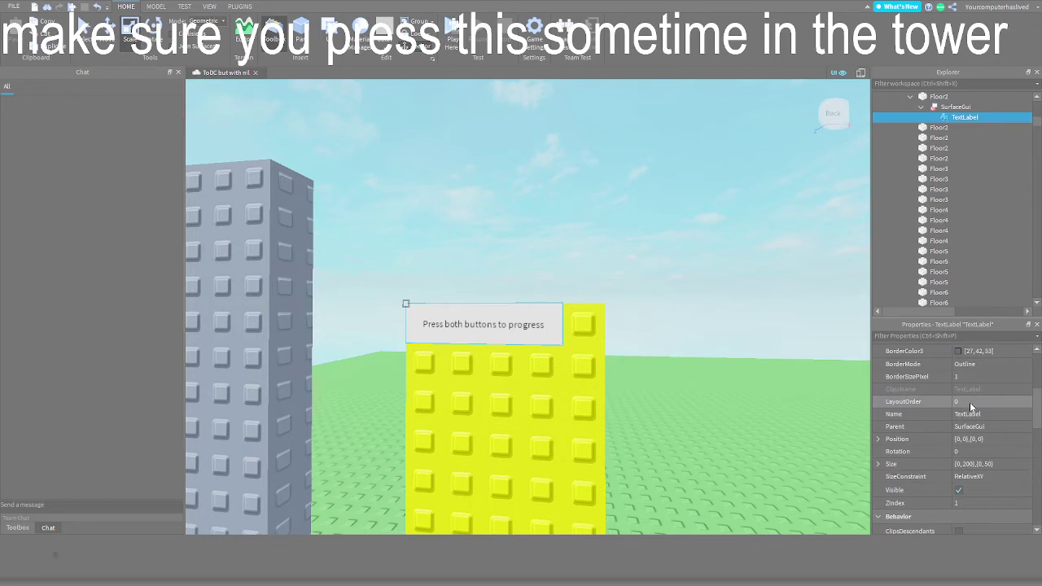
scroll(973, 407, up, 4)
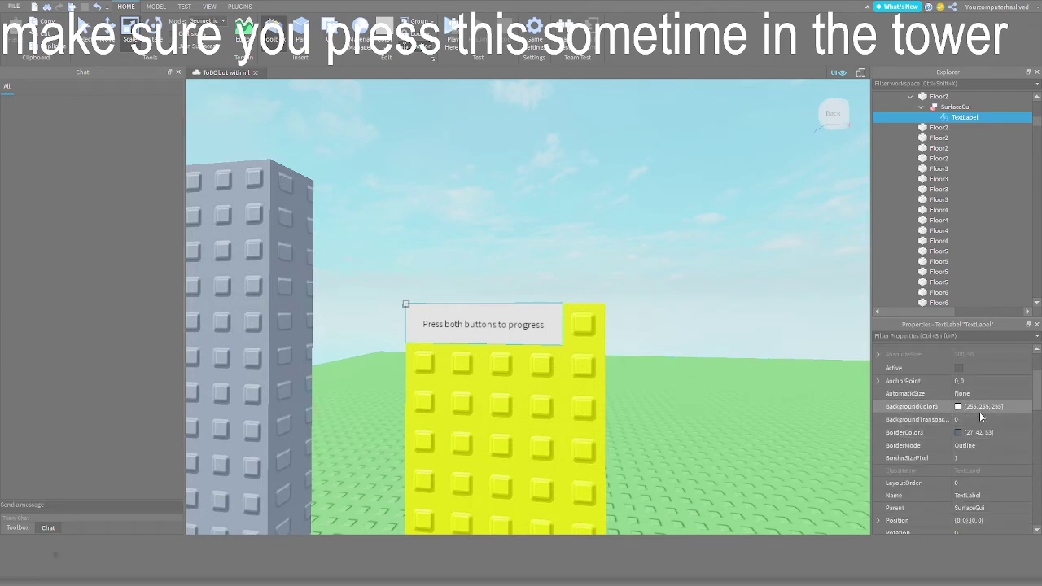
click(982, 419)
text(1)
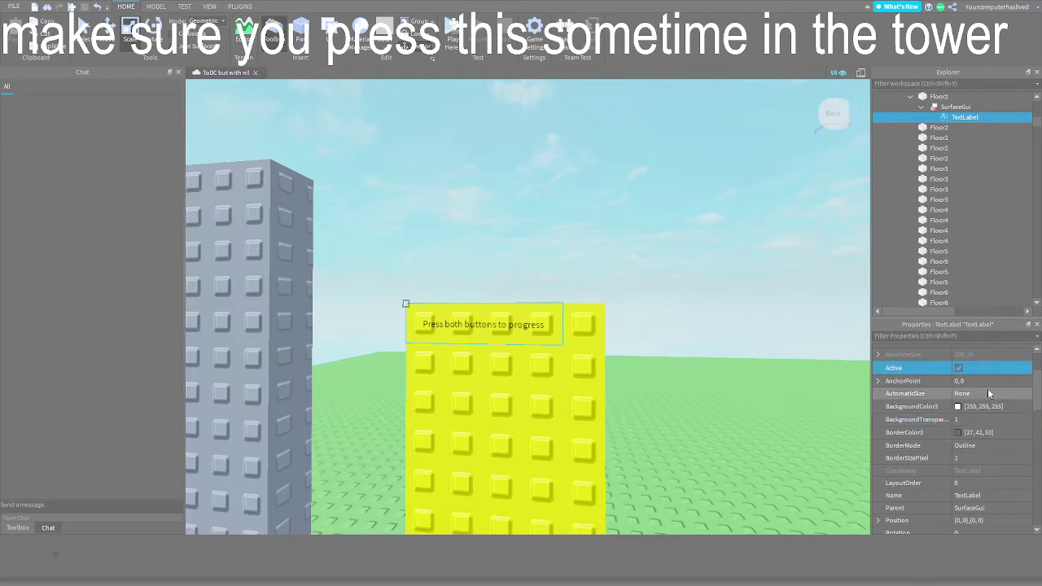
Enable TextScaled for the sign's TextLabel.
scroll(987, 389, down, 5)
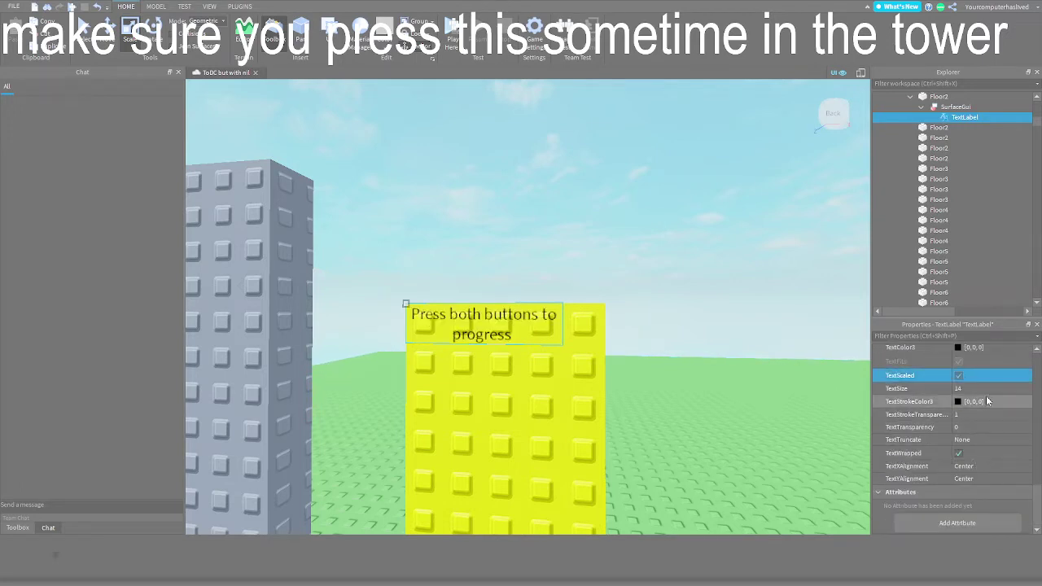
scroll(993, 401, up, 4)
scroll(990, 420, down, 2)
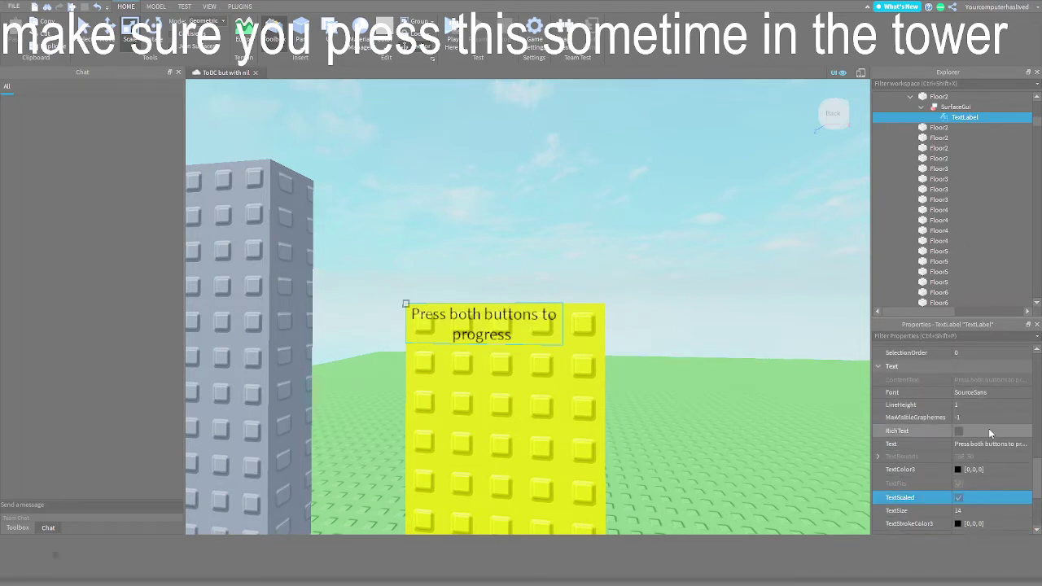
scroll(1002, 429, down, 1)
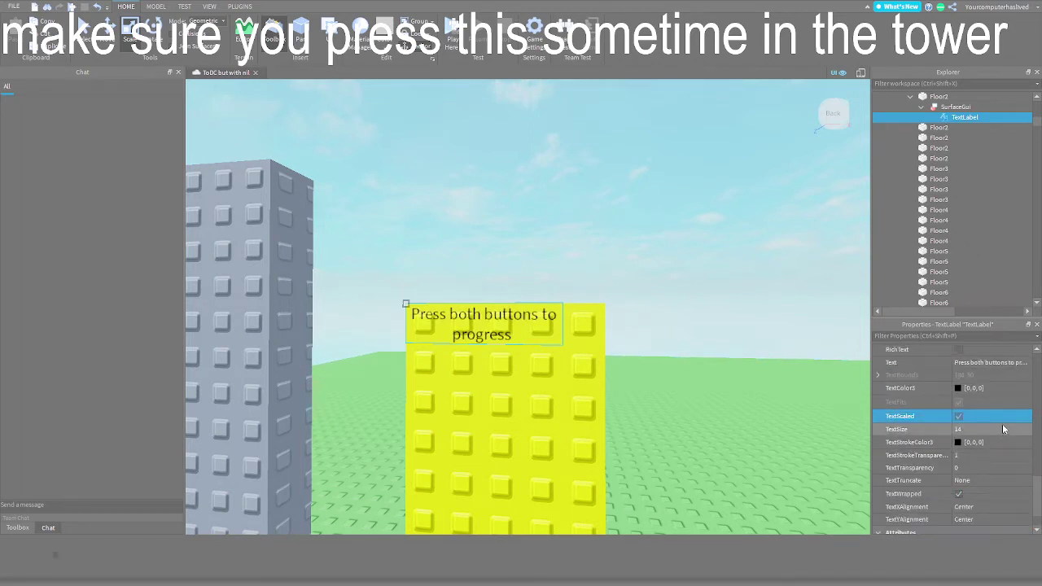
Set the TextLabel's Size to {0, 250},{0, 250}.
scroll(1002, 429, up, 5)
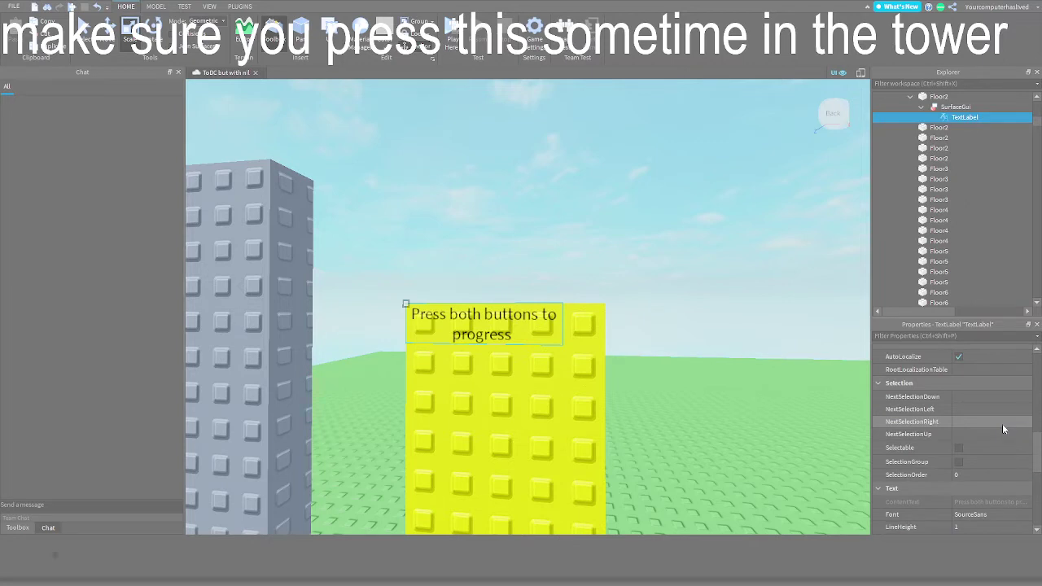
scroll(1002, 424, up, 3)
scroll(1000, 432, up, 1)
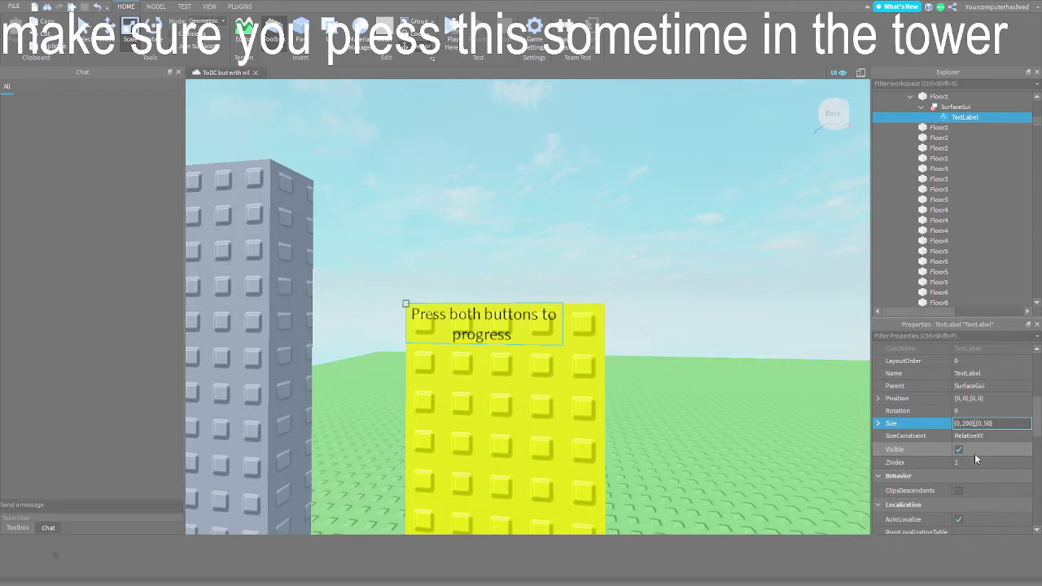
text(5)
key(Return)
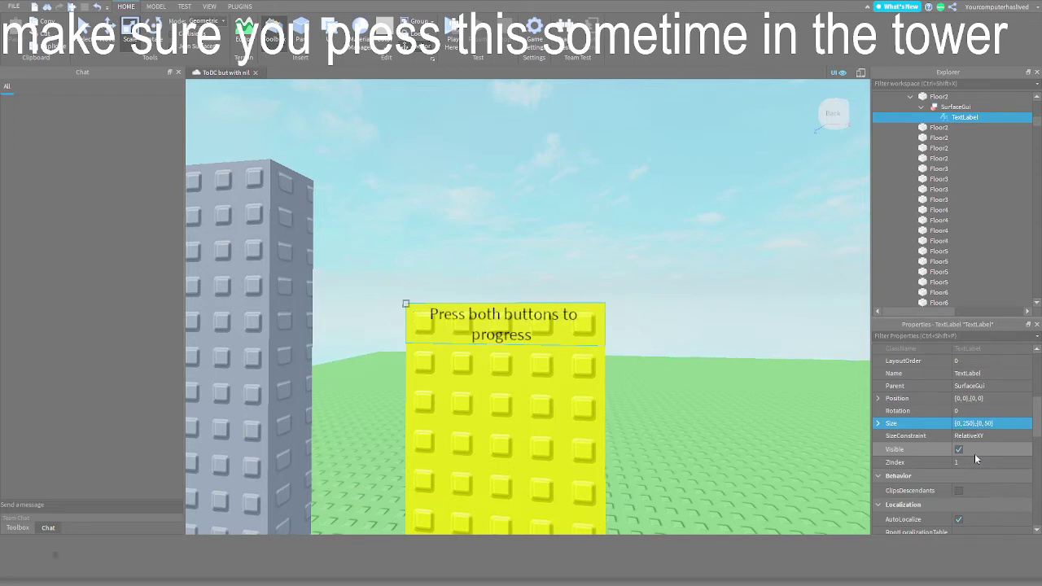
click(985, 424)
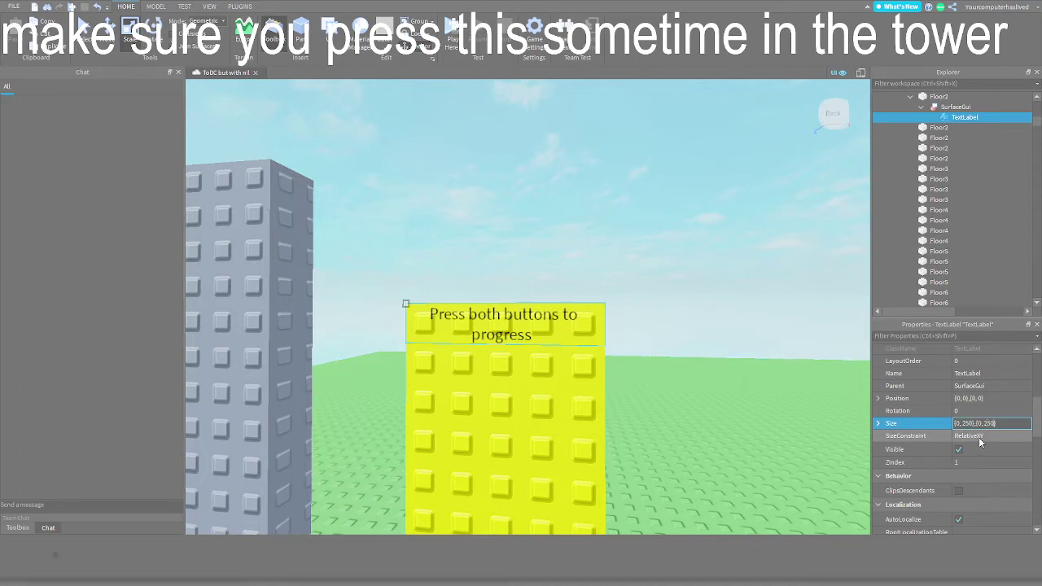
key(Return)
Start a playtest near the sand blue wall and check the wall and the yellow sign up close.
click(482, 214)
right_drag(468, 202, 483, 215)
key(s)
key(a)
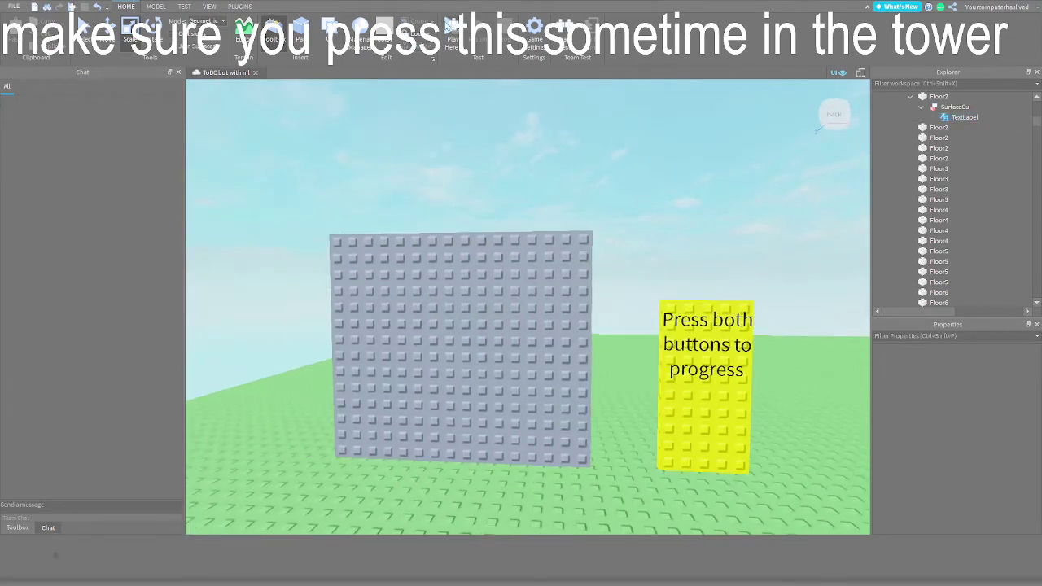
click(448, 26)
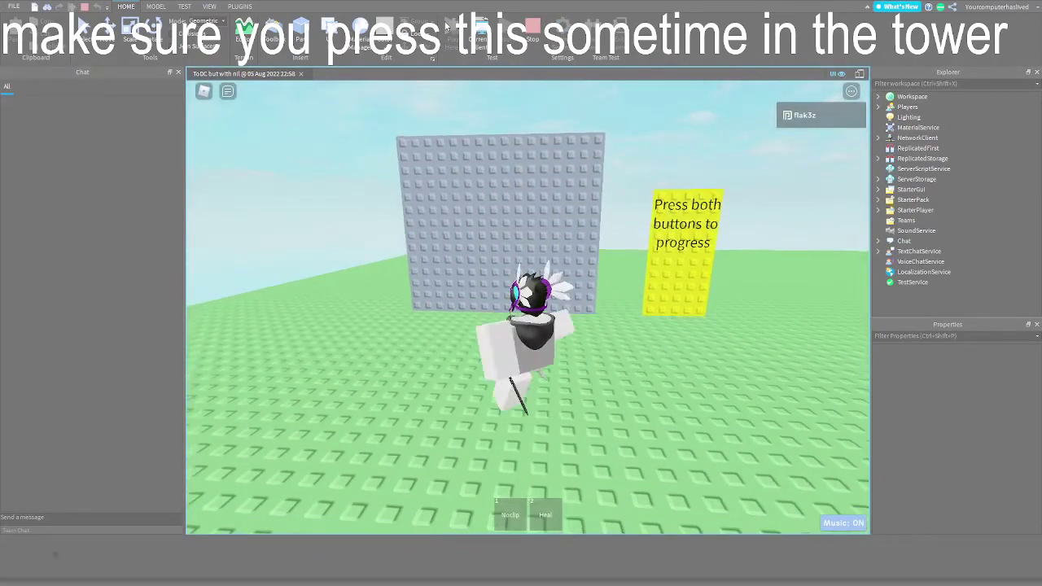
key(w)
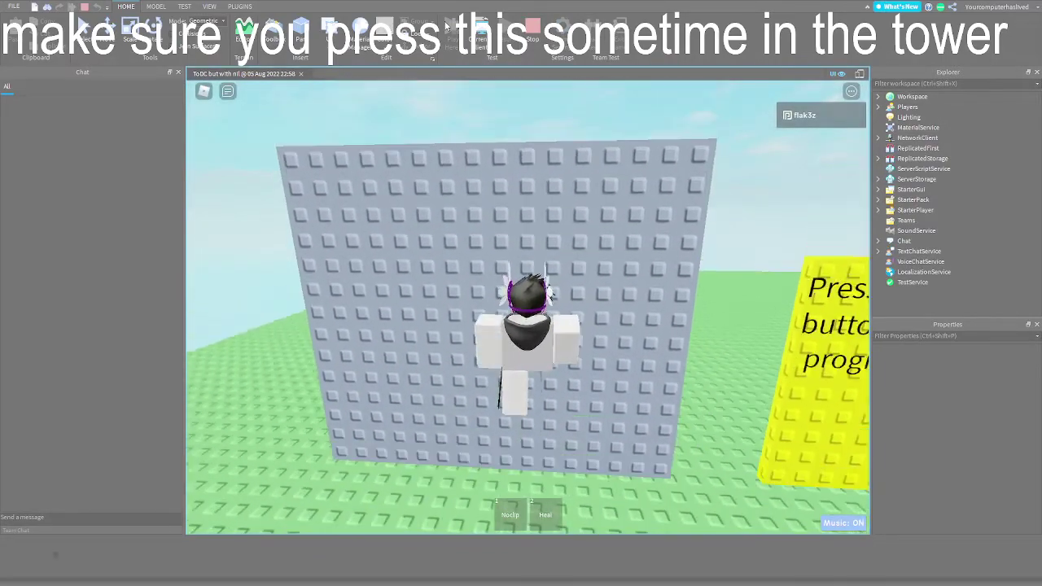
key(space)
key(a)
key(s)
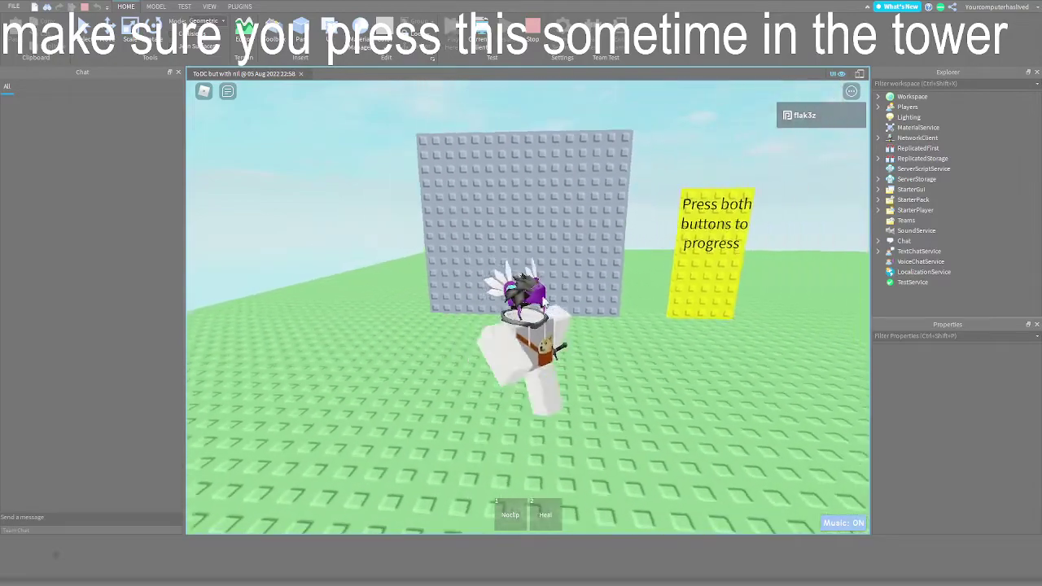
Walk the character back to the square buttons and step on the yellow one and the pink one.
right_drag(549, 291, 547, 298)
key(w)
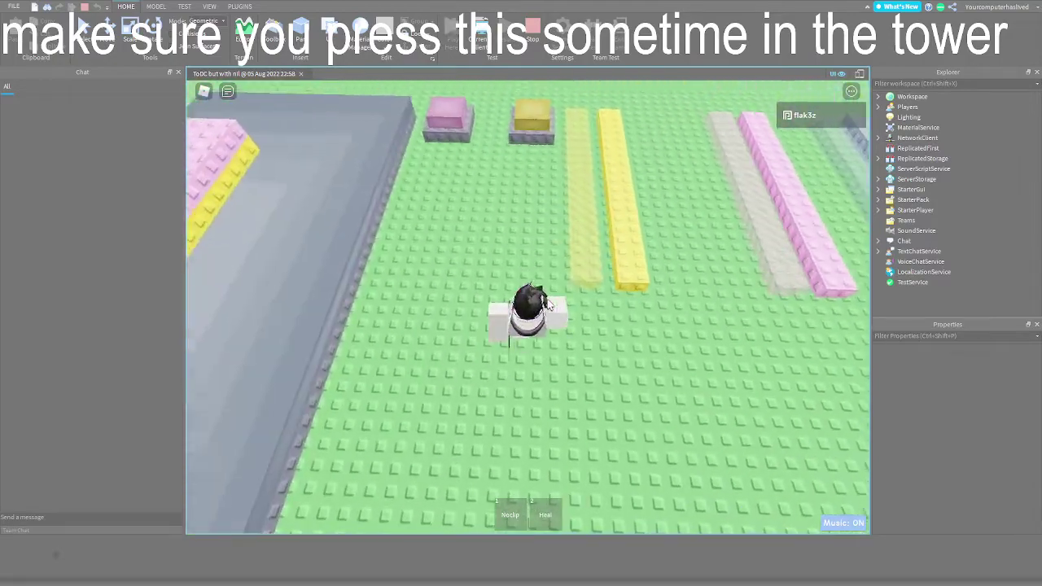
key(shift)
key(w)
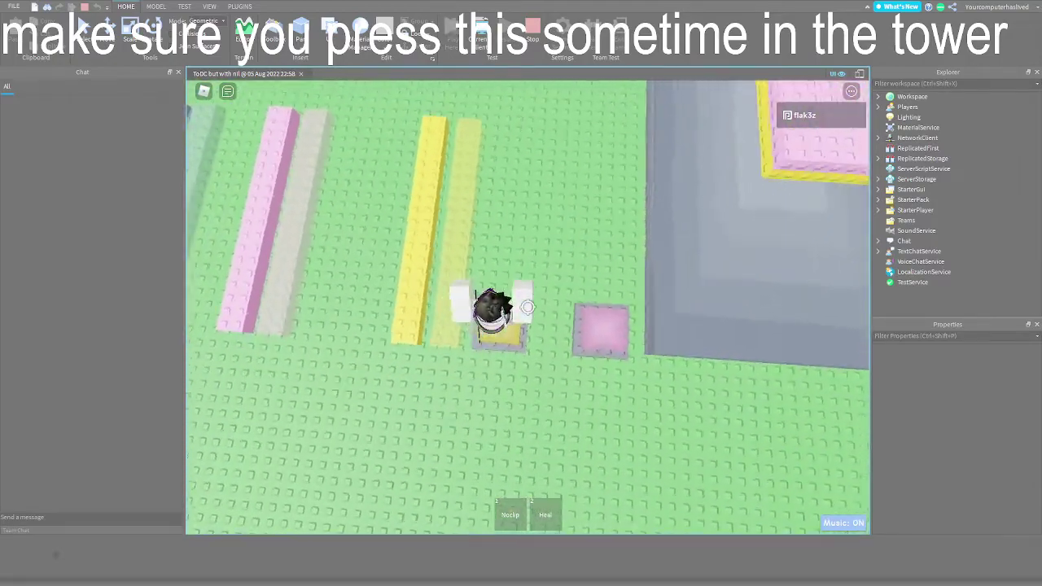
key(space)
key(d)
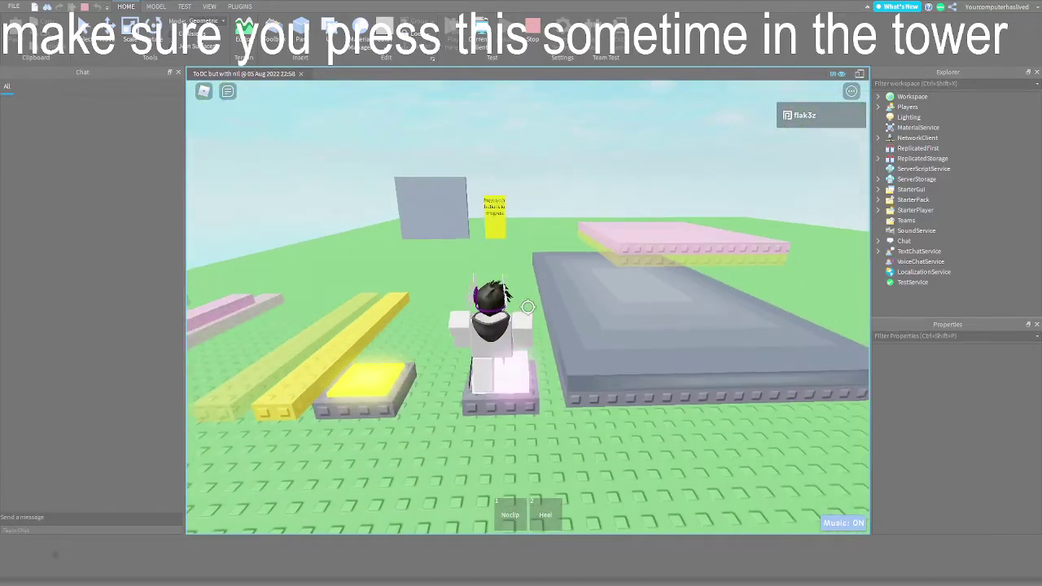
Activate the large sand blue button beside the pink square button with the character.
key(a)
key(w)
key(w)
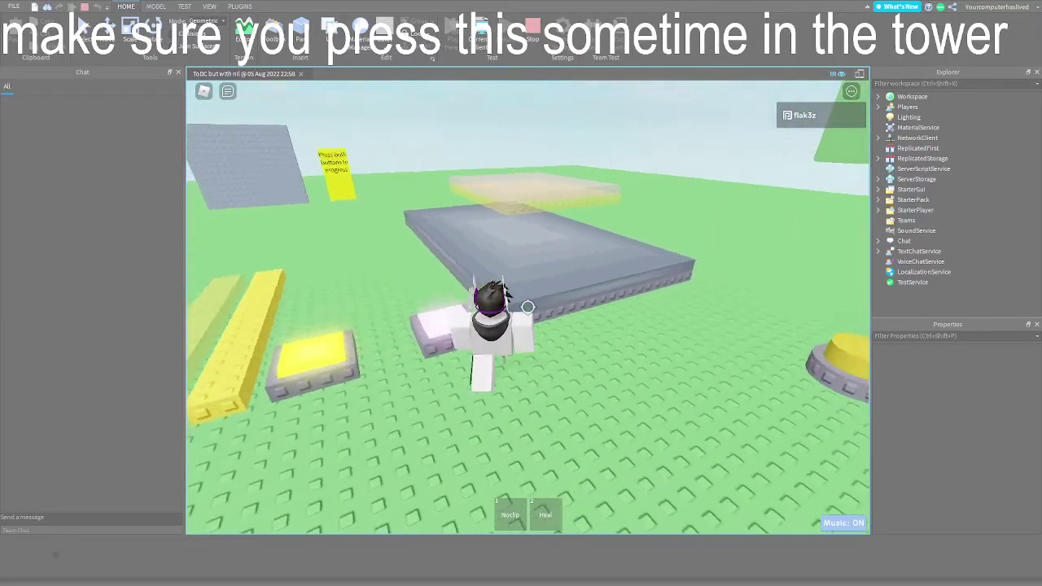
key(d)
key(a)
key(w)
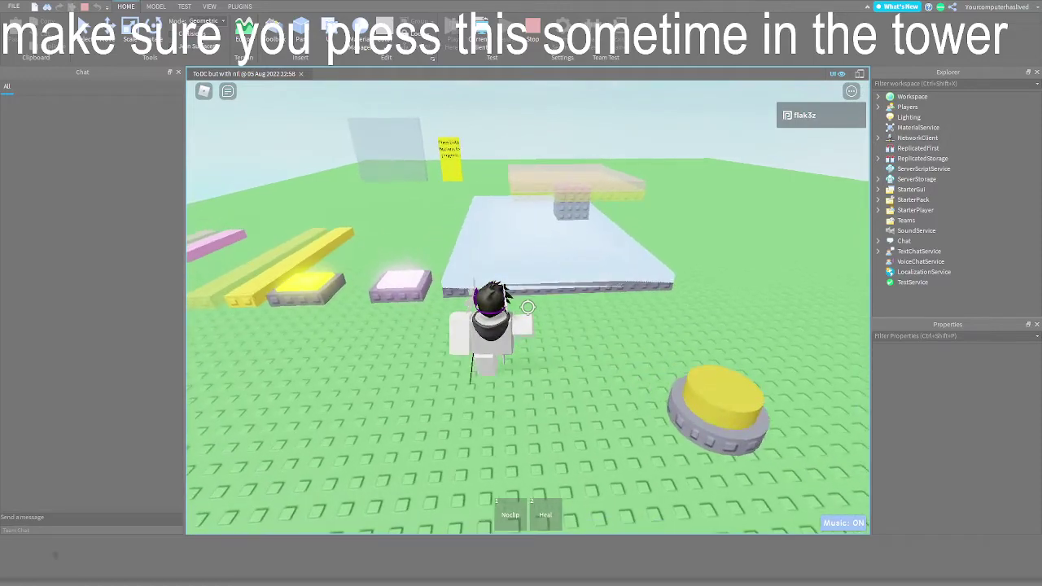
Test walking through the sand blue wall beside the yellow sign and back, and end the playtest.
key(w)
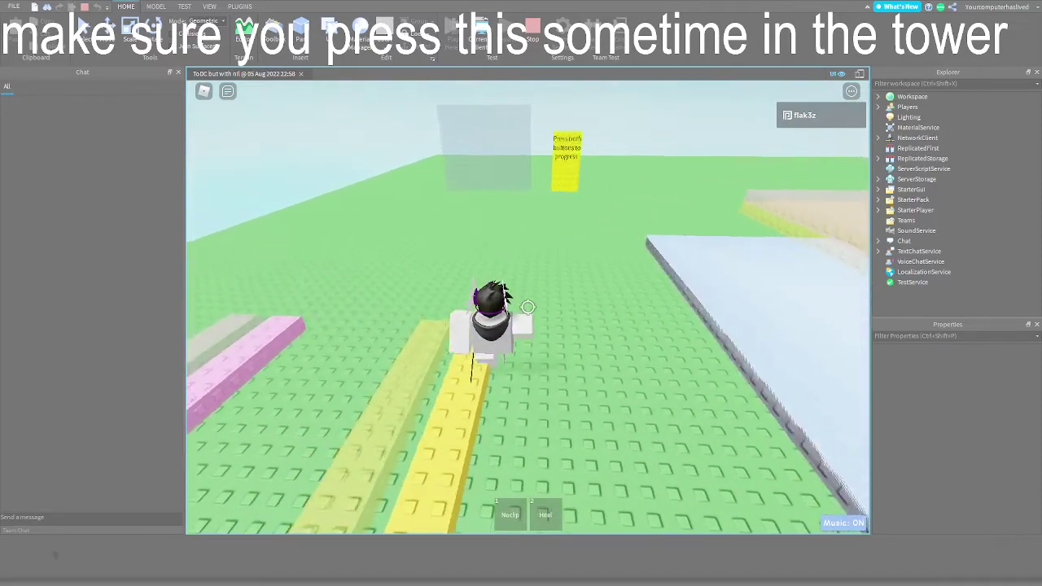
key(w)
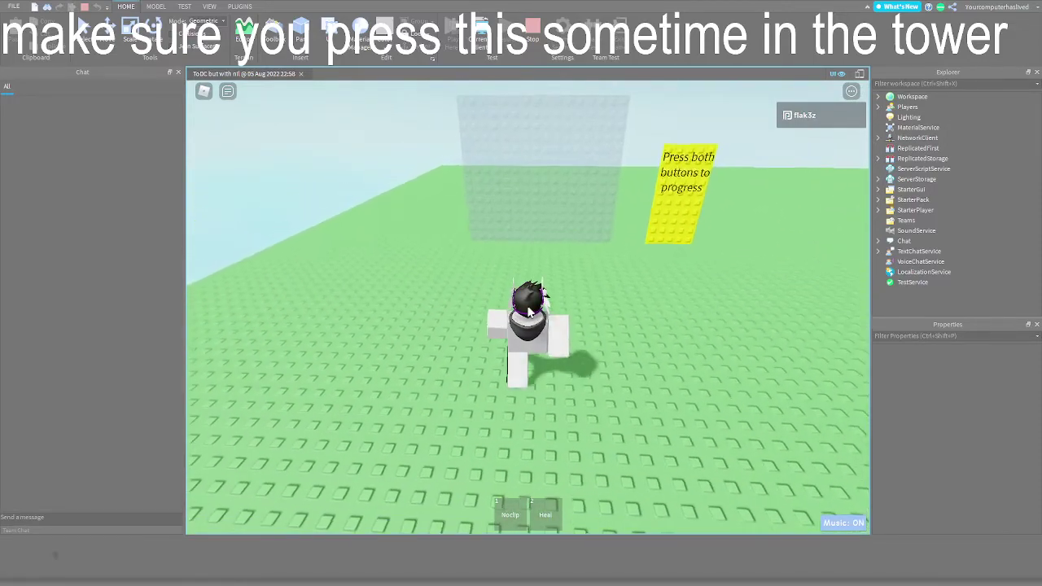
key(w)
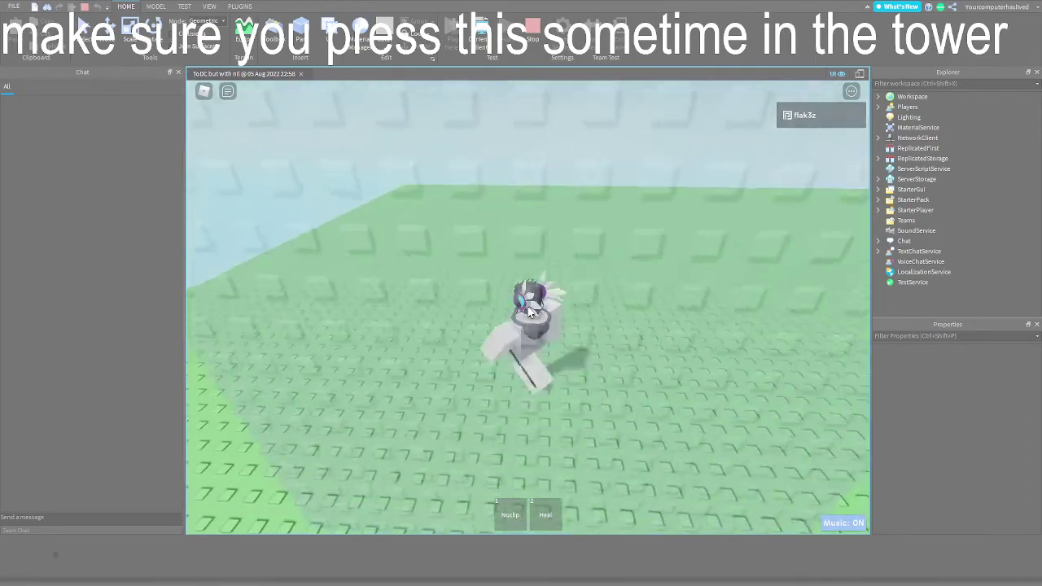
key(s)
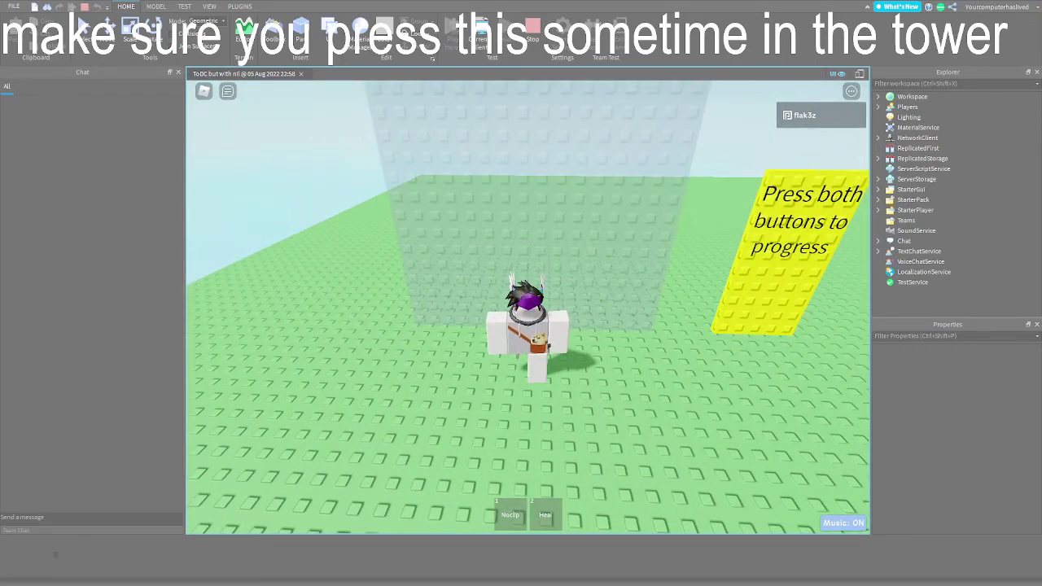
key(a)
key(d)
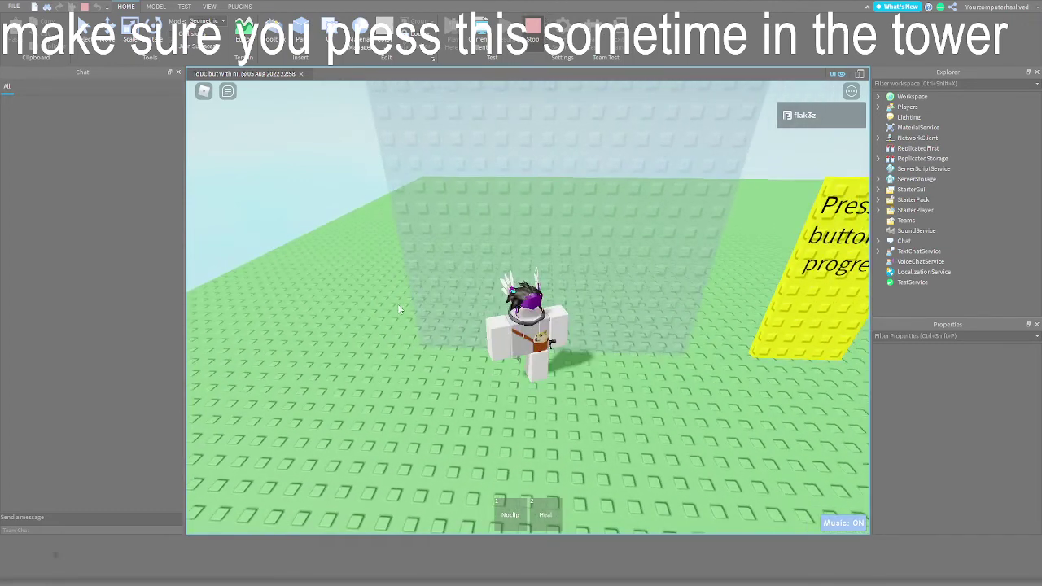
key(shift+F5)
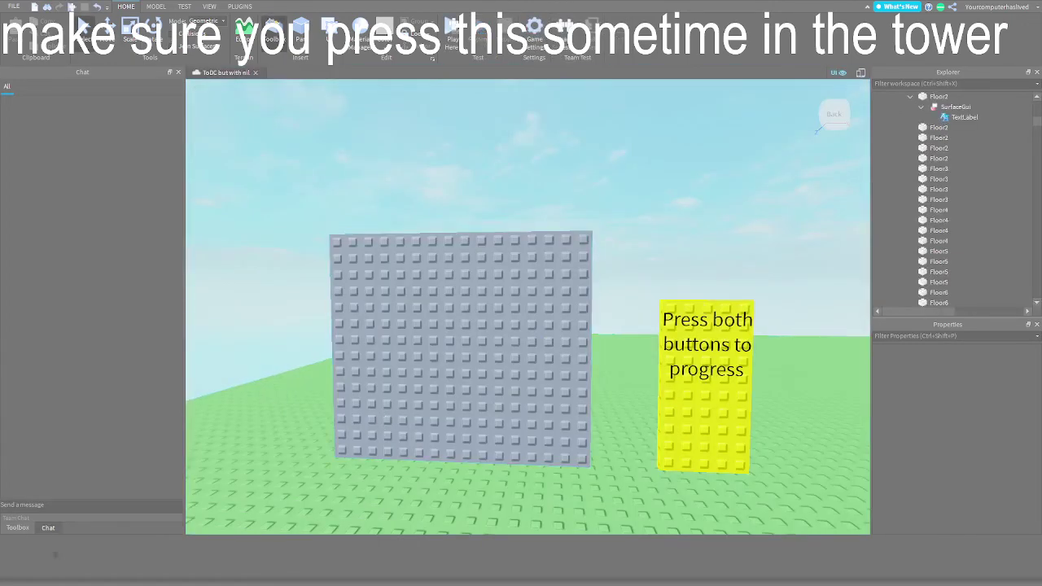